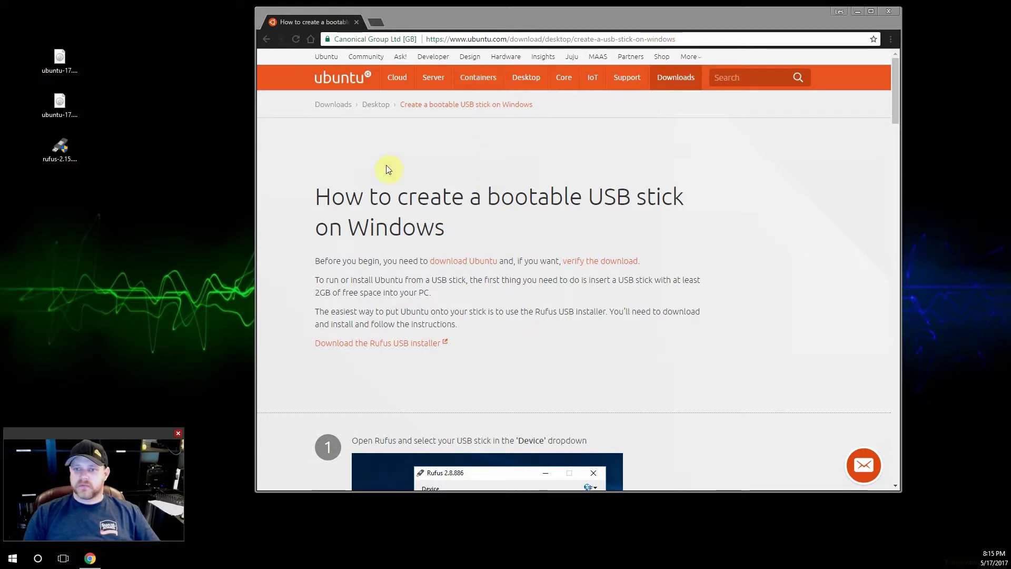
Open the guide's Ubuntu download link in a new browser tab and switch to it.
left_click_drag(316, 196, 476, 231)
left_click(471, 230)
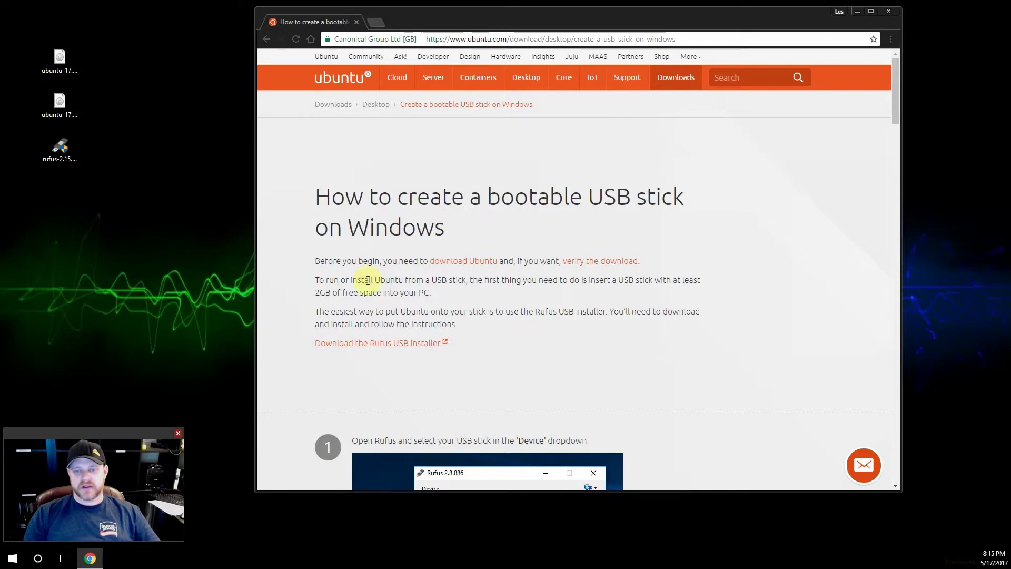
scroll(515, 284, "down", 2)
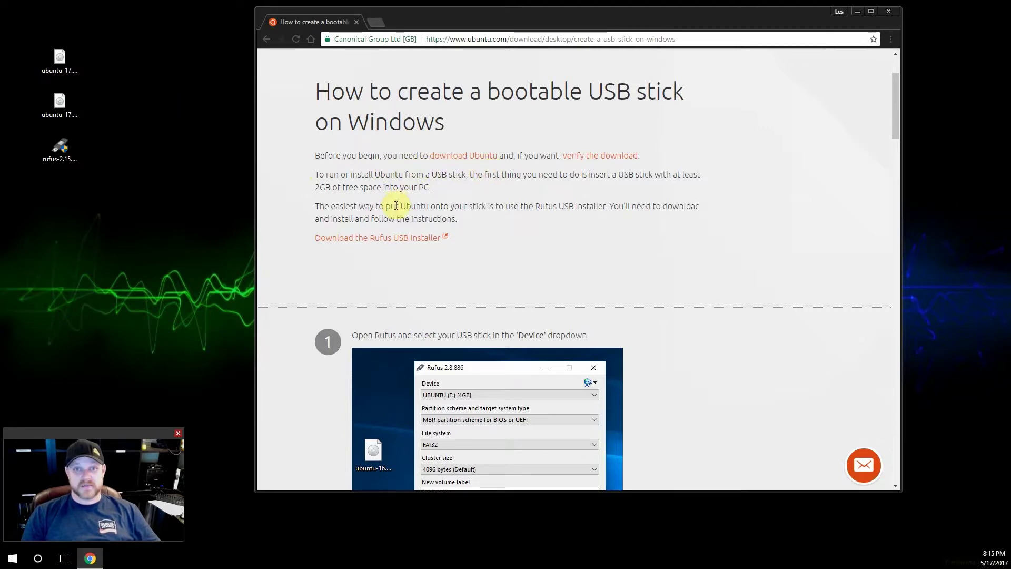
middle_click(466, 160)
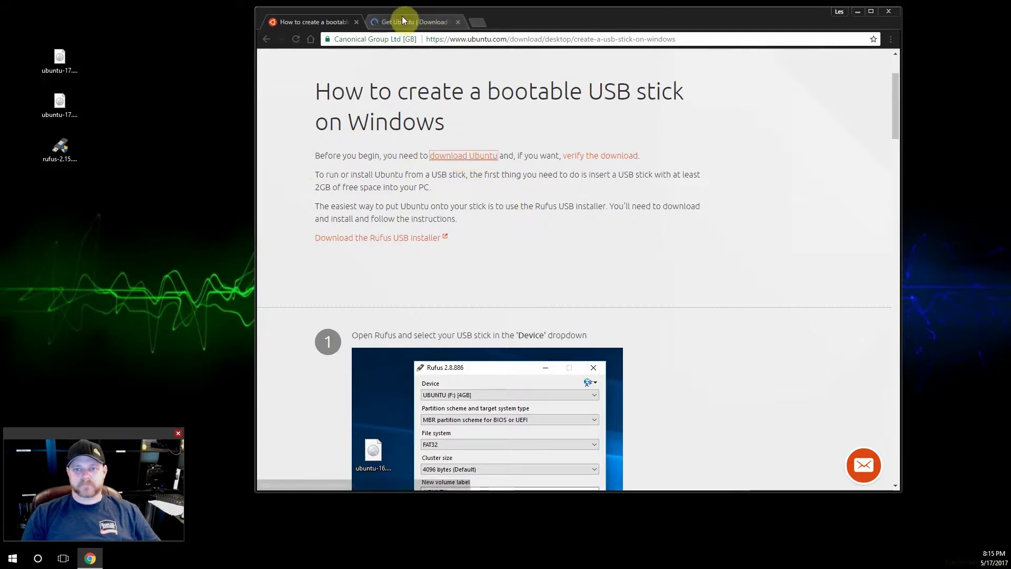
left_click(408, 22)
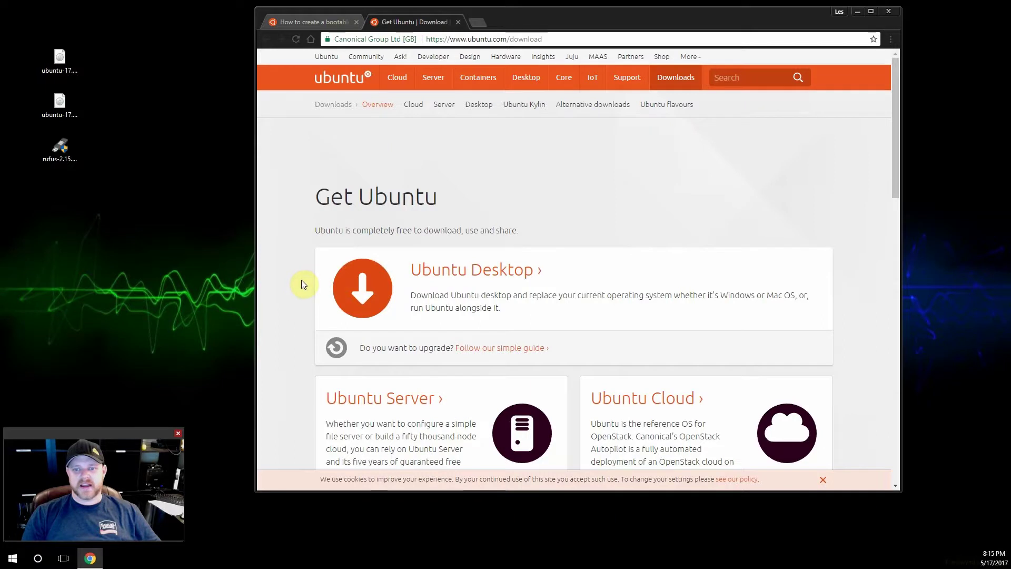
Look through the Ubuntu editions on offer and open the Ubuntu Server download page.
scroll(290, 300, "down", 2)
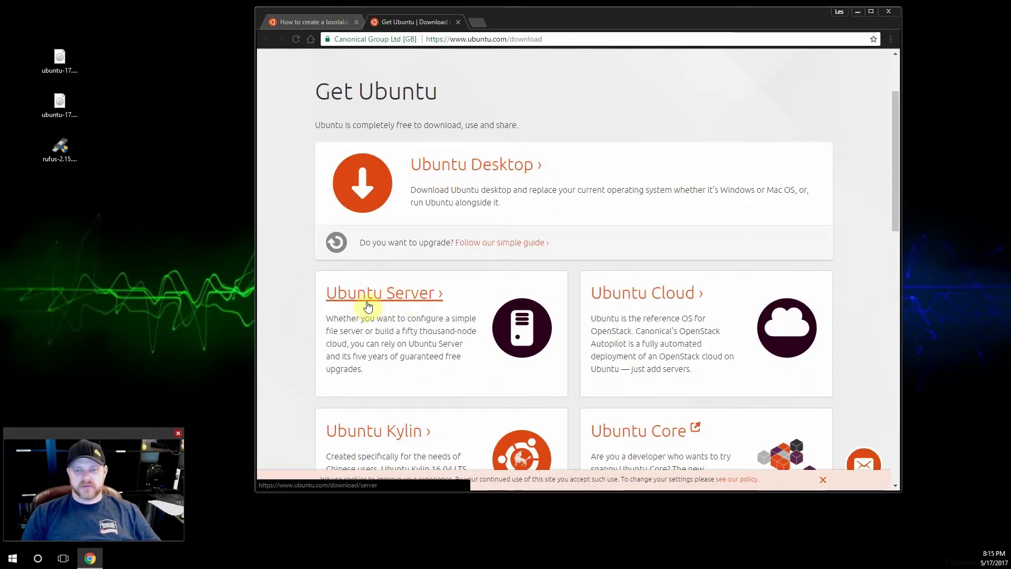
scroll(337, 248, "down", 1)
scroll(337, 248, "down", 2)
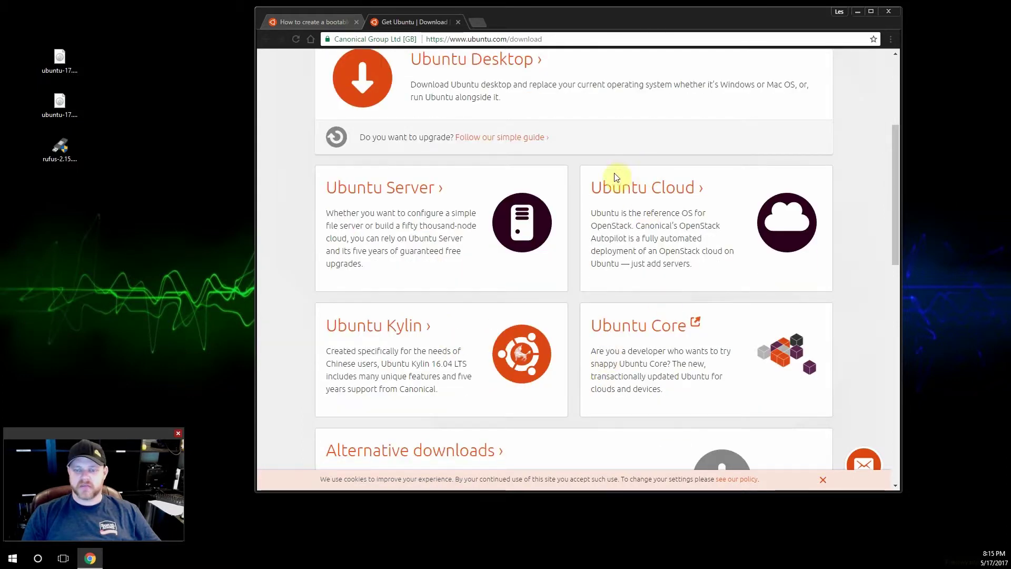
scroll(573, 174, "up", 1)
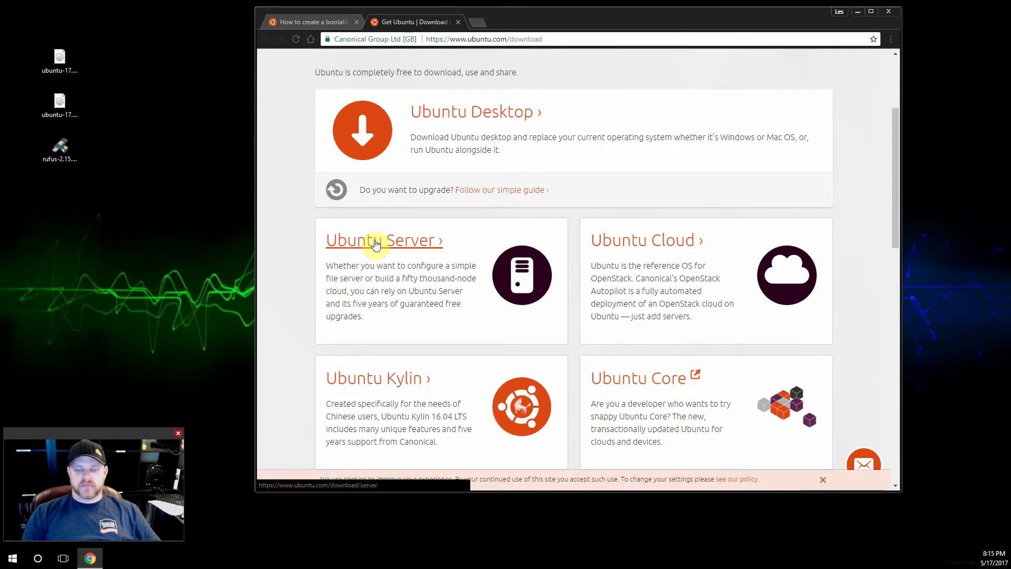
left_click(375, 243)
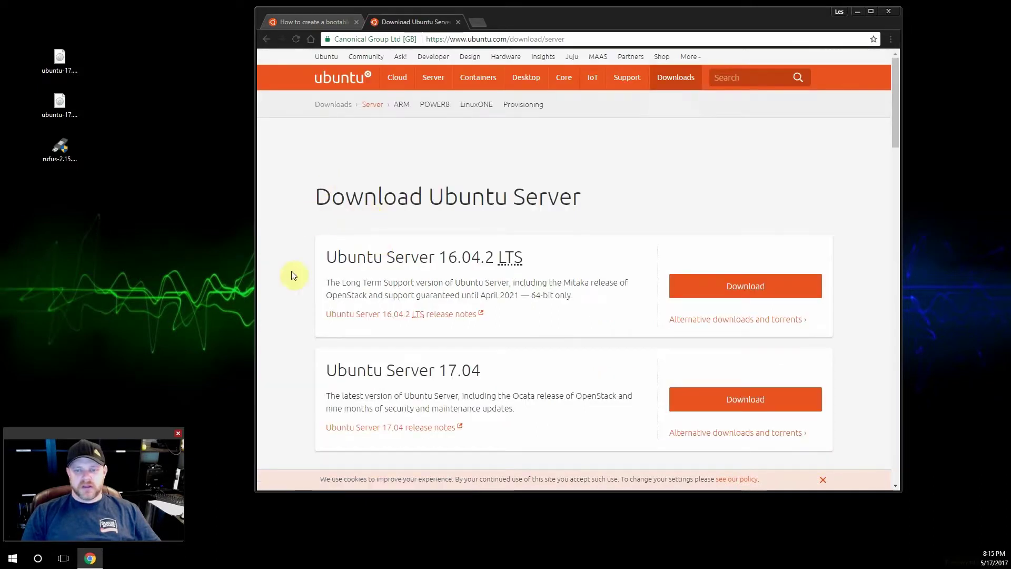
Review the Ubuntu Server 16.04.2 LTS and 17.04 downloads and locate the ubuntu-17.04-server-amd64.iso file on the desktop.
scroll(290, 273, "down", 2)
scroll(289, 272, "up", 1)
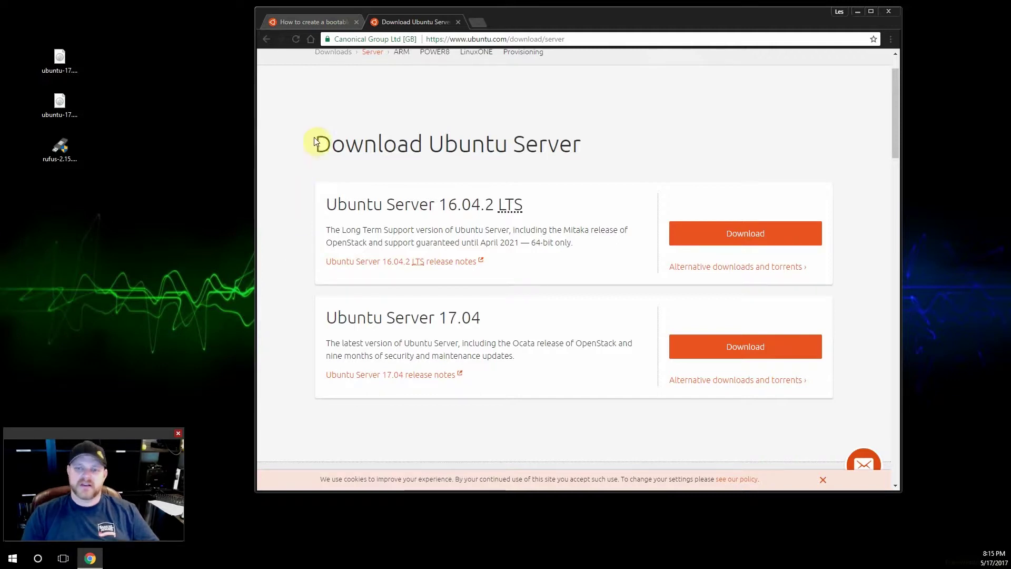
mouse_move(516, 206)
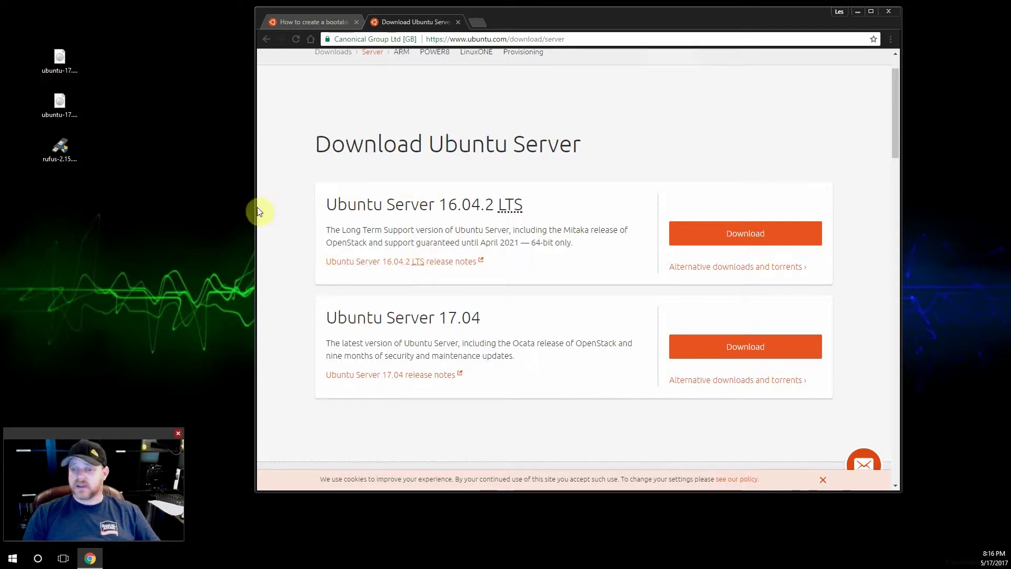
left_click(60, 59)
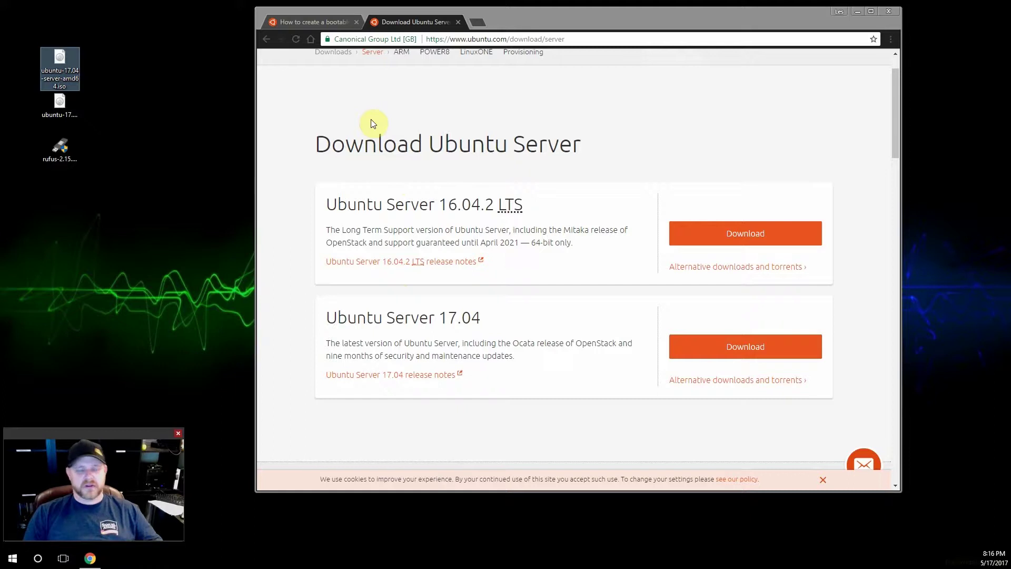
Return to the bootable USB stick guide and open its linked Rufus USB installer website.
left_click(326, 22)
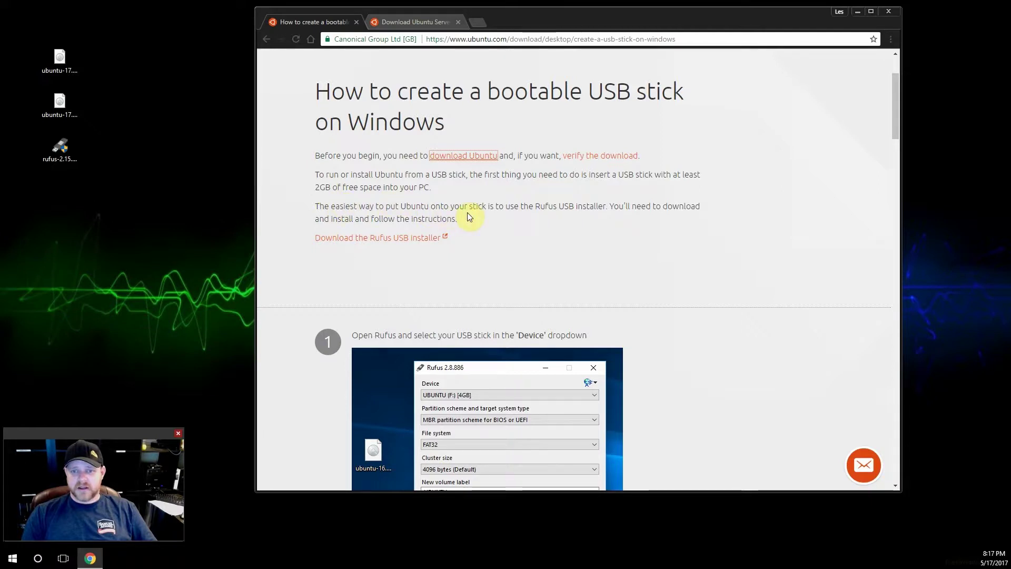
left_click(373, 240)
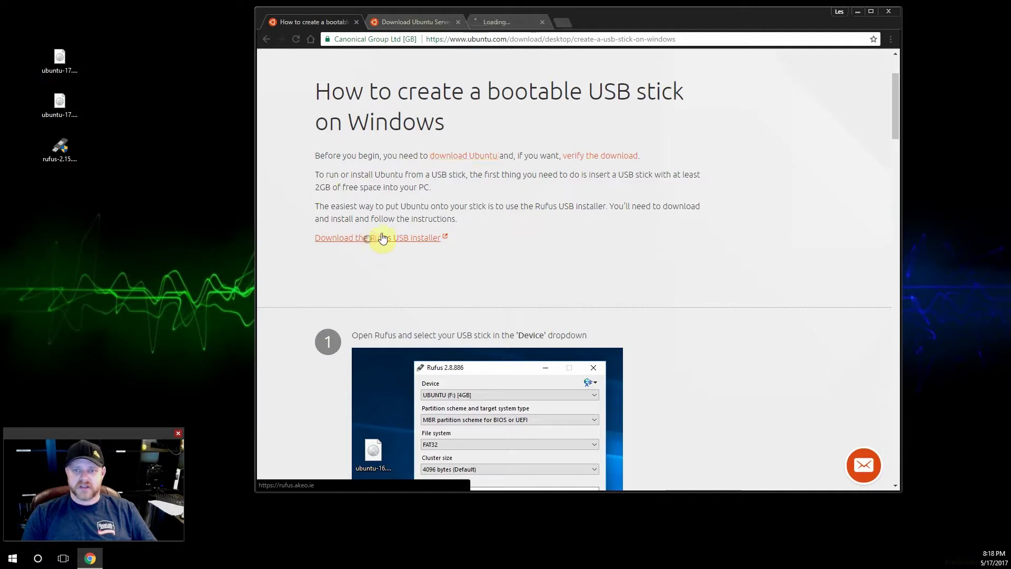
left_click(504, 20)
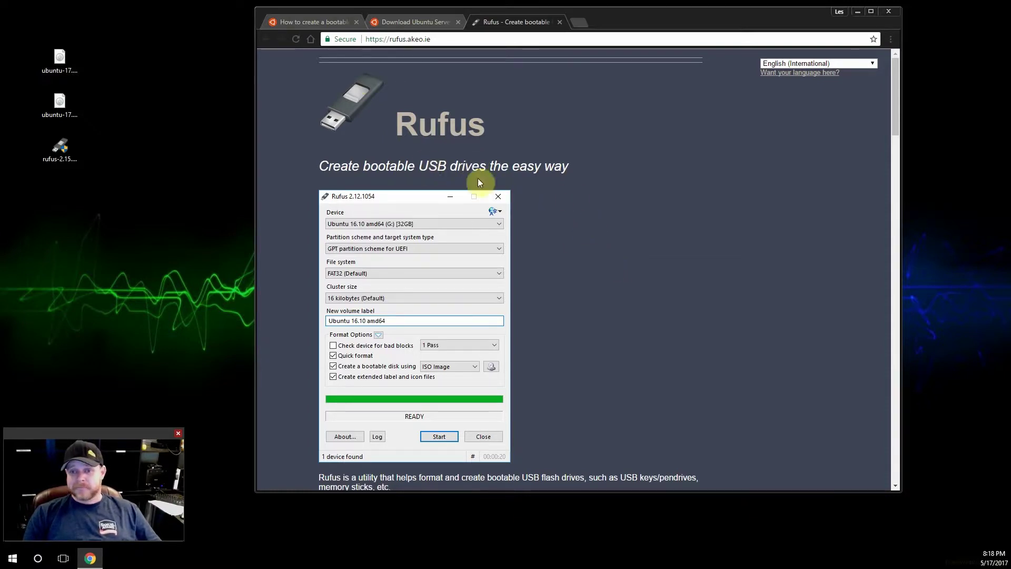
Find the Rufus 2.15 download link on the Rufus website.
scroll(570, 196, "down", 1)
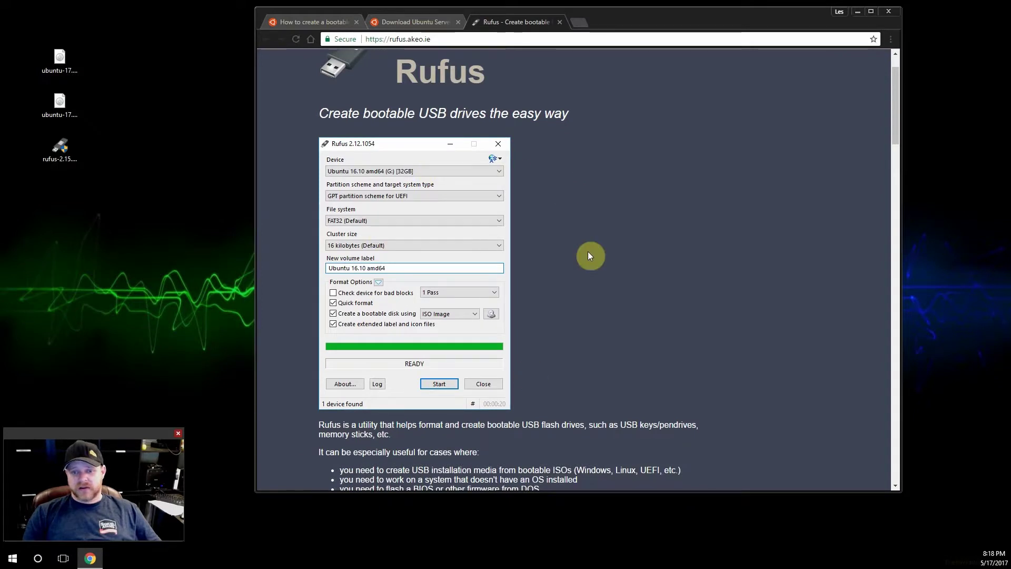
scroll(587, 251, "down", 3)
scroll(507, 305, "down", 3)
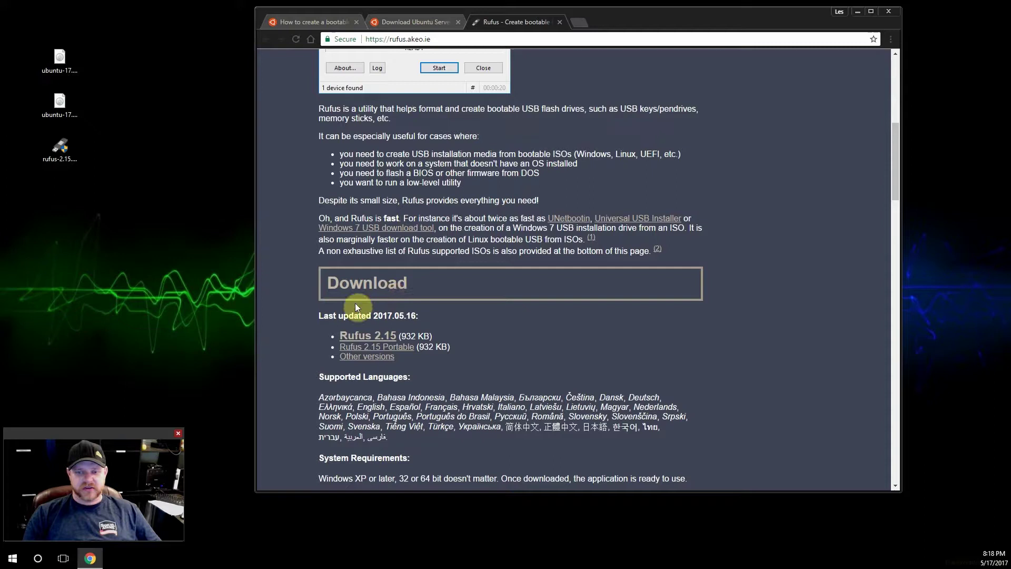
left_click(347, 339)
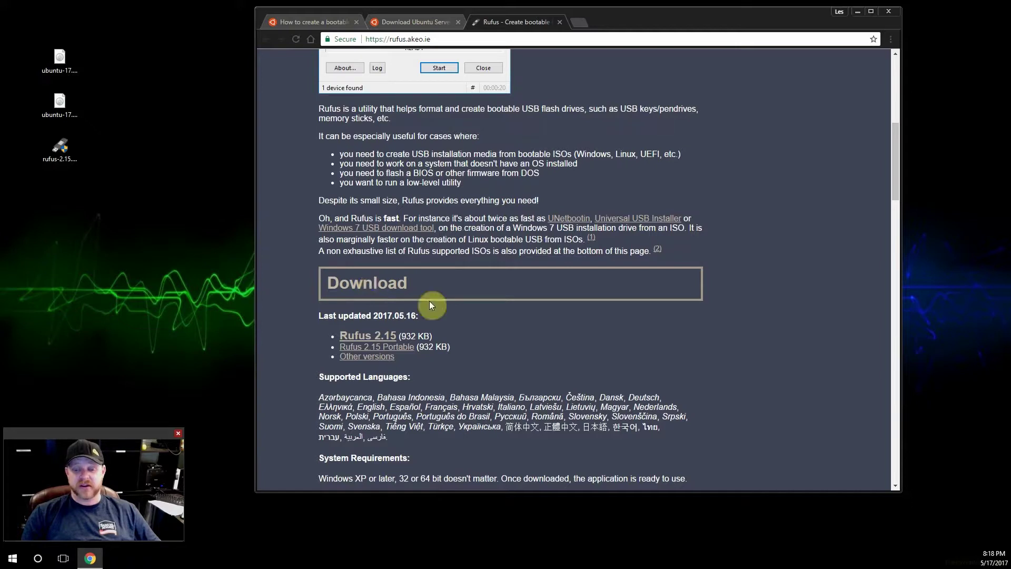
scroll(500, 314, "down", 2)
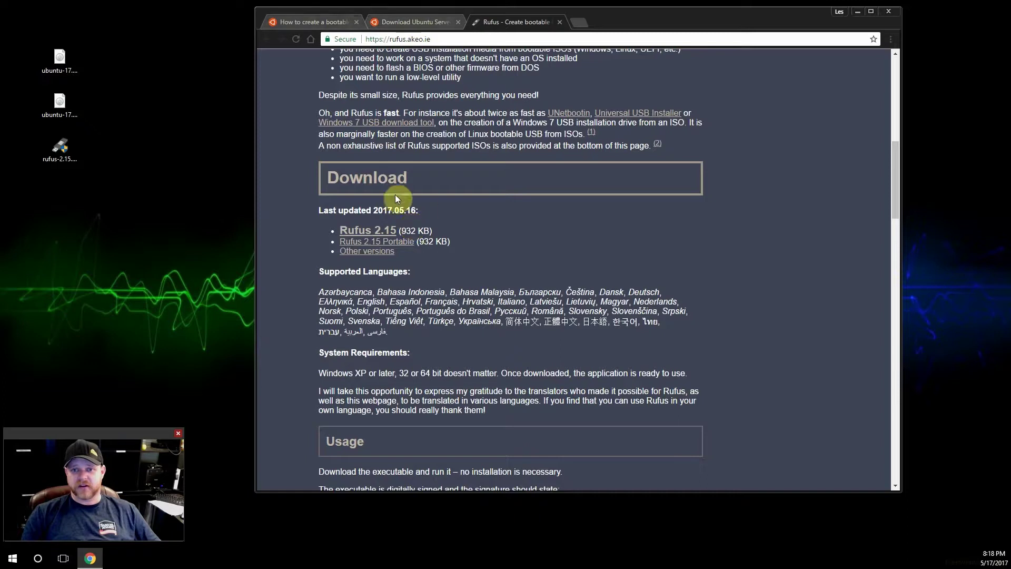
Go back to the bootable USB guide and identify rufus-2.15.exe and ubuntu-17.04-server-amd64.iso on the desktop.
left_click(311, 22)
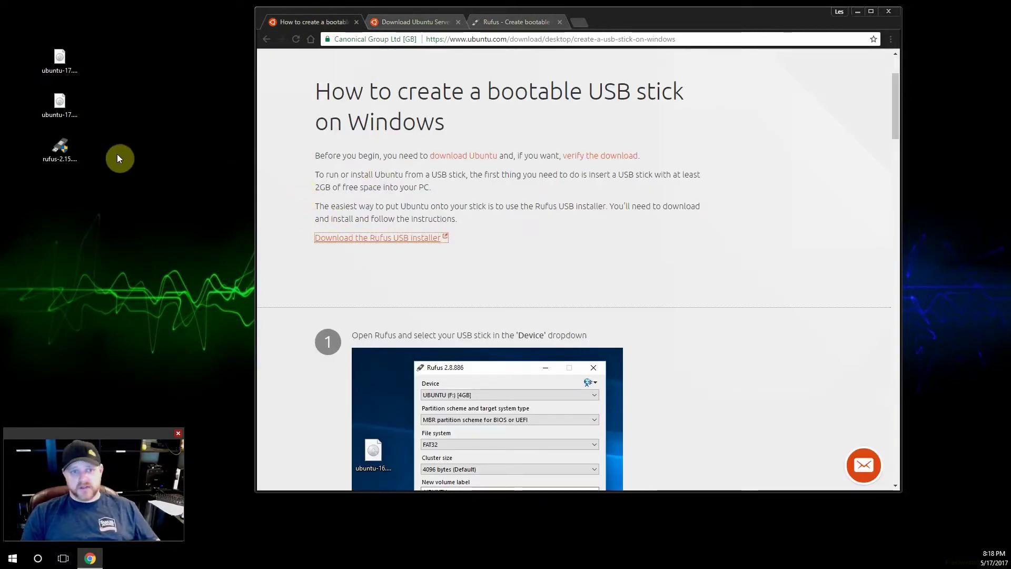
left_click(62, 147)
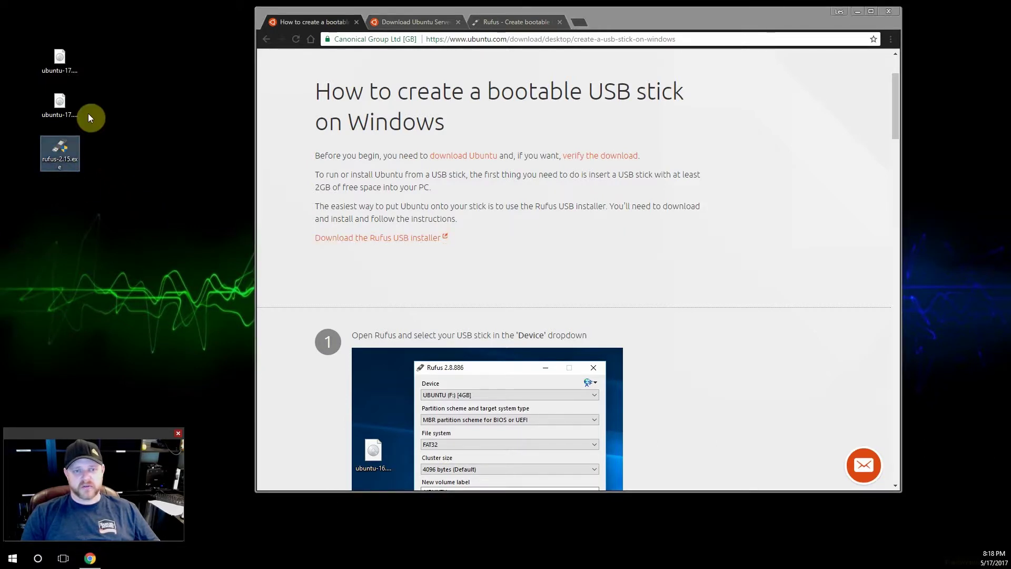
left_click(60, 64)
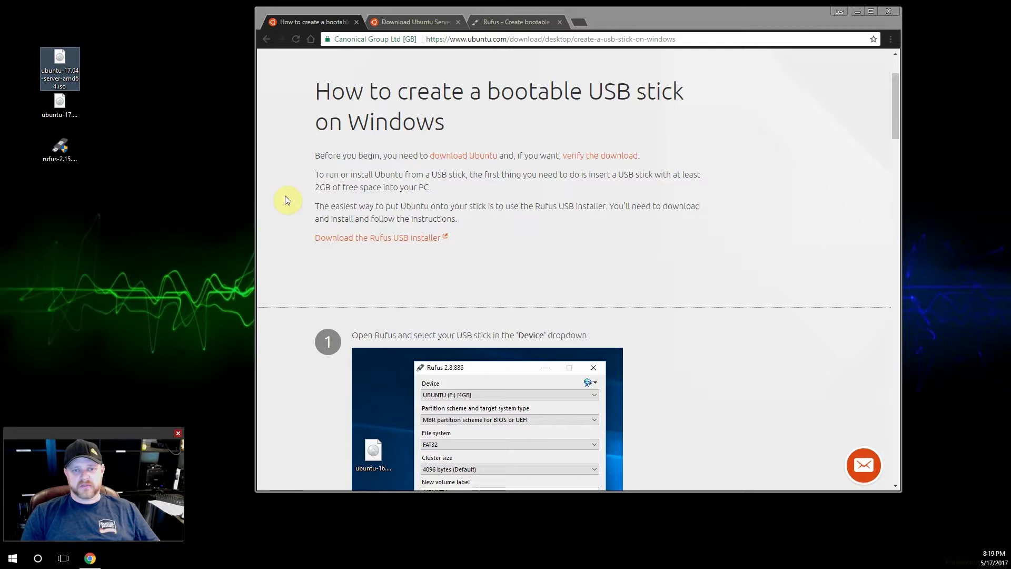
left_click(286, 181)
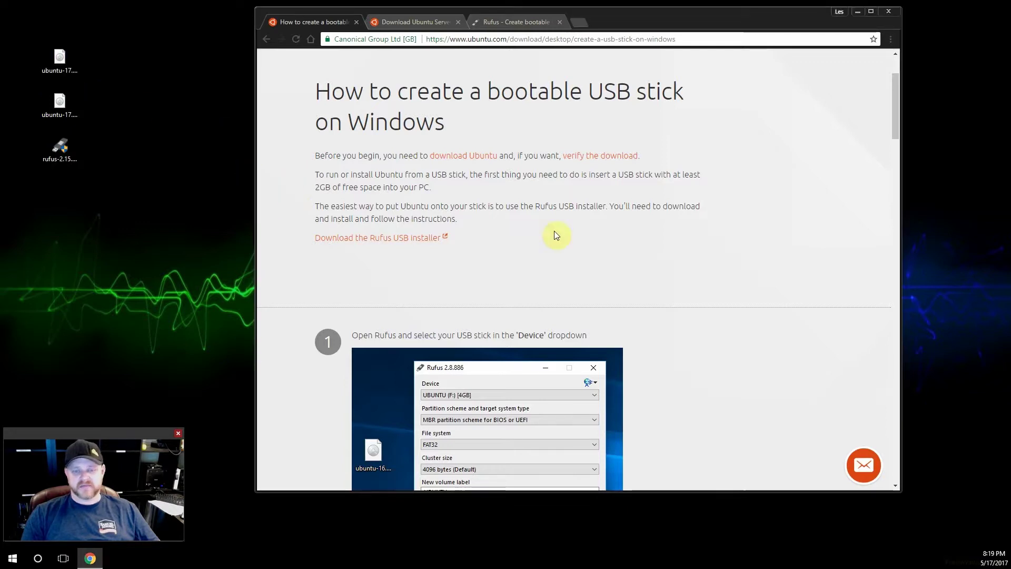
left_click(58, 59)
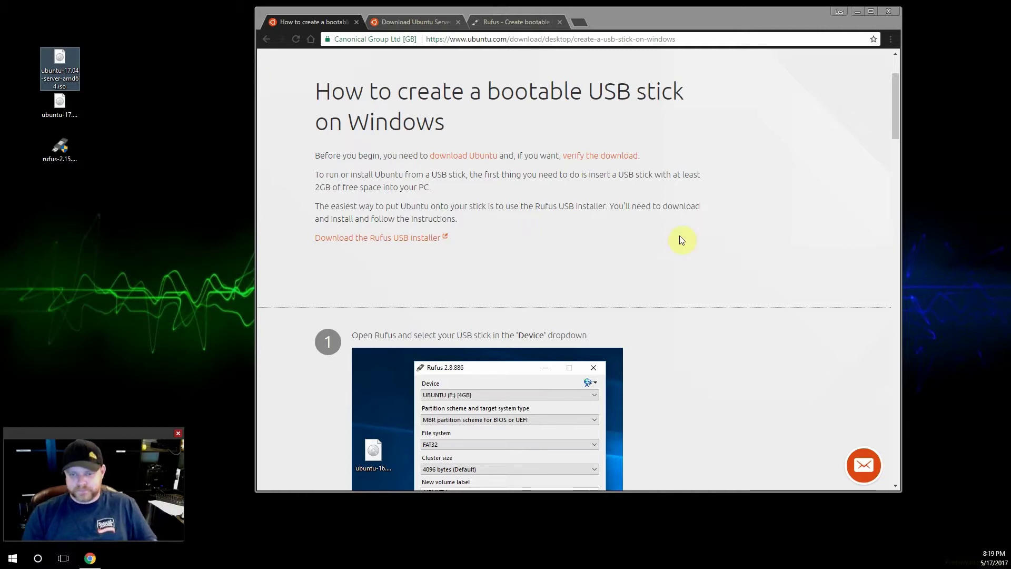
left_click(670, 270)
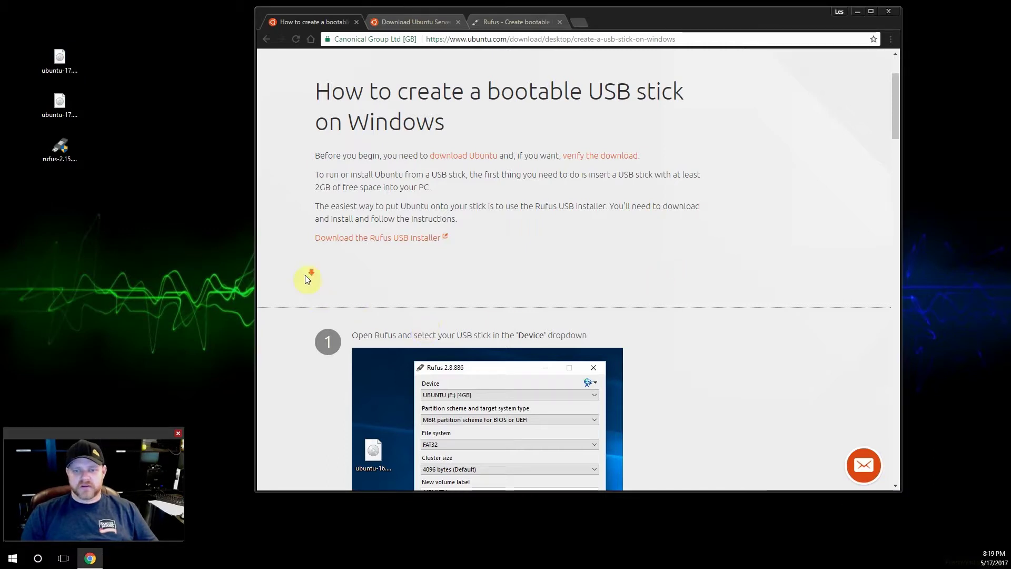
Show step 1 of the guide, launch rufus-2.15.exe from the desktop, and place the Rufus window beside the guide's example.
scroll(303, 273, "down", 3)
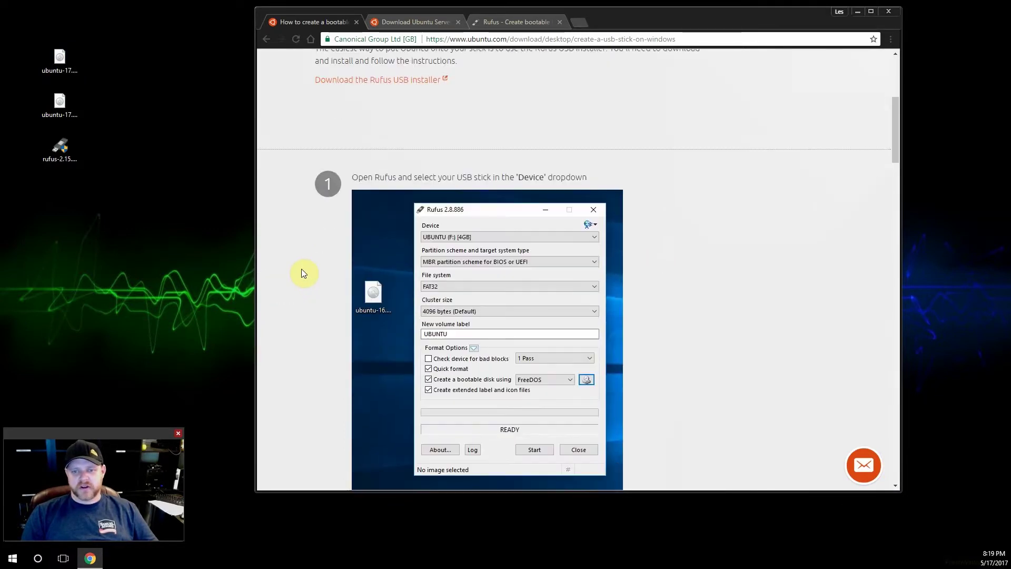
left_click(49, 153)
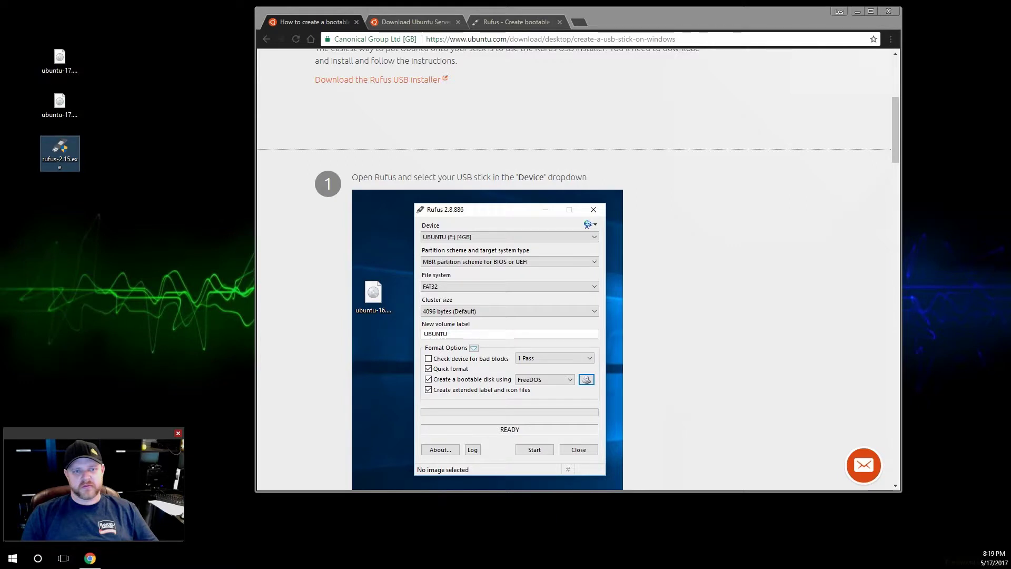
left_click(276, 319)
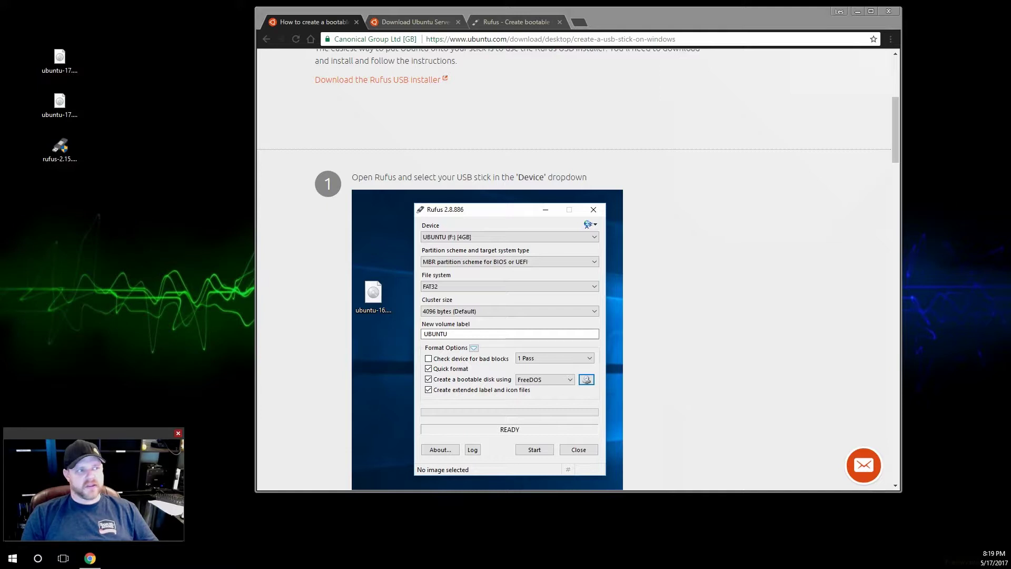
left_click_drag(53, 193, 213, 119)
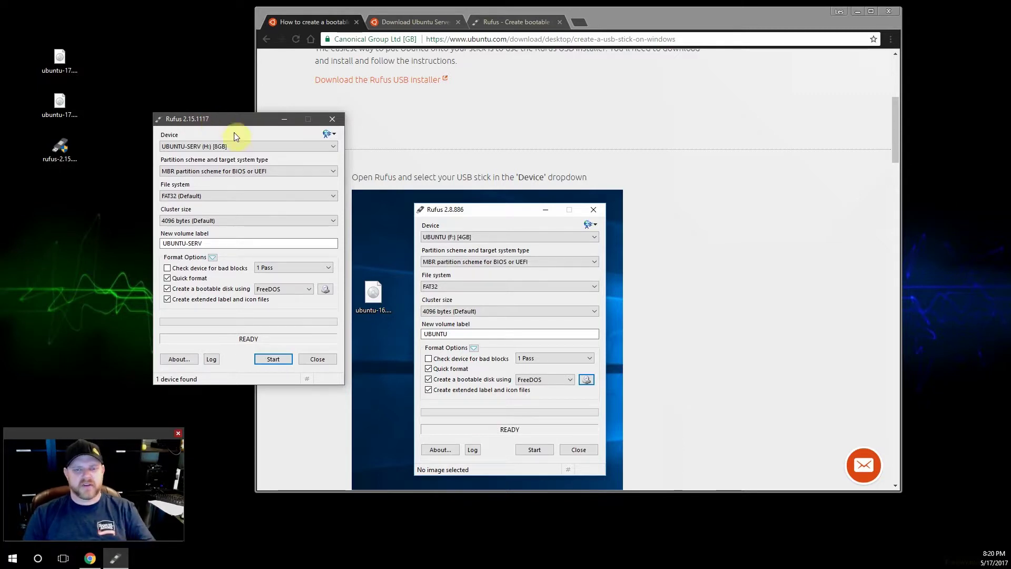
left_click_drag(220, 119, 183, 101)
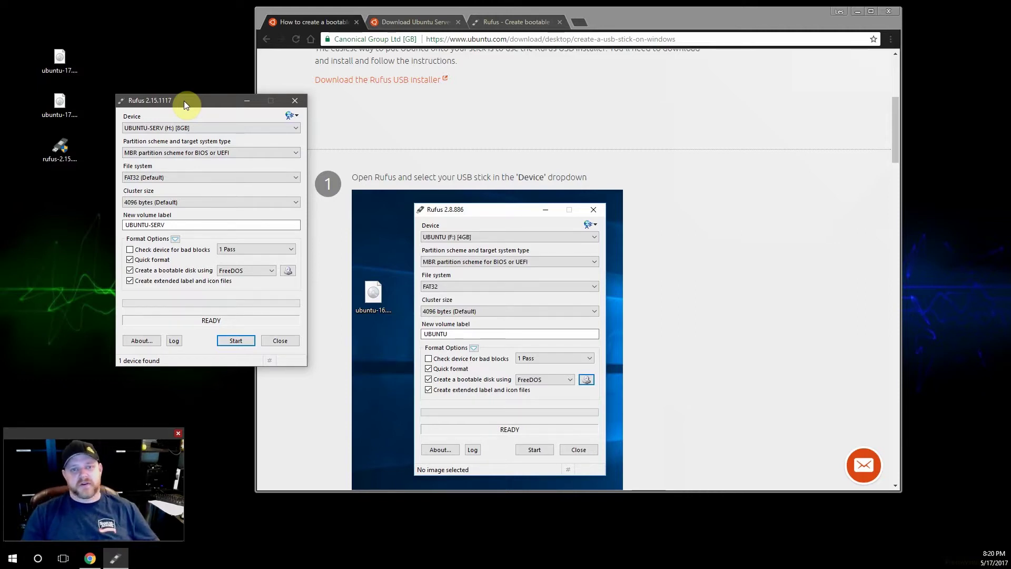
Check the available devices in Rufus and keep the 8 GB UBUNTU-SERV (H:) stick as the target device.
left_click(184, 130)
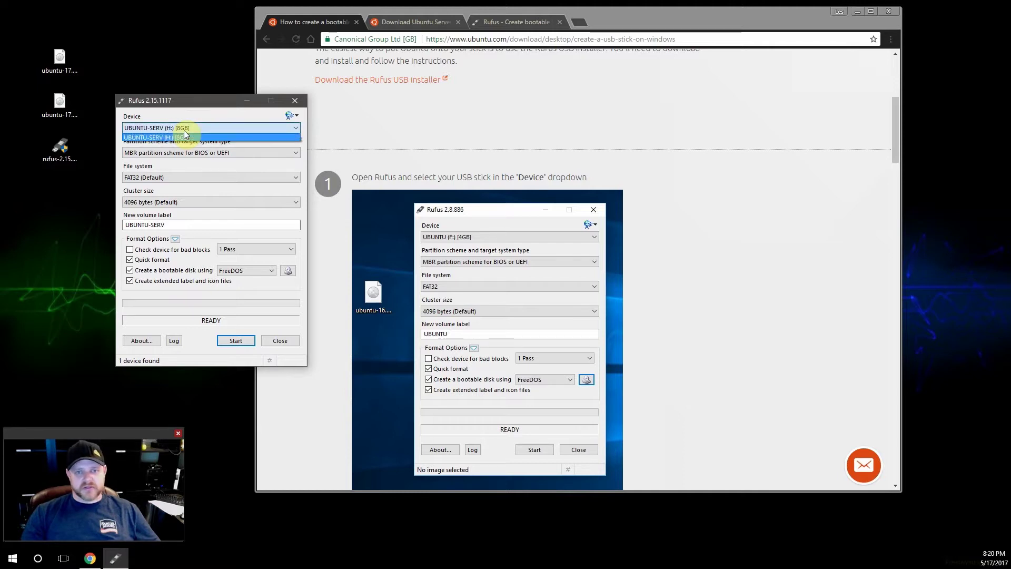
left_click(191, 100)
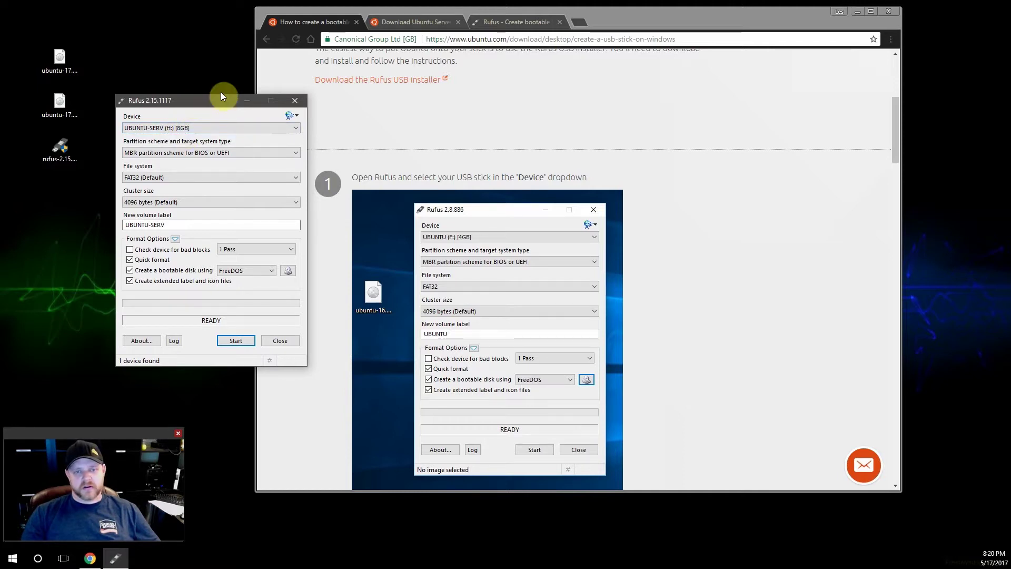
left_click_drag(197, 100, 218, 81)
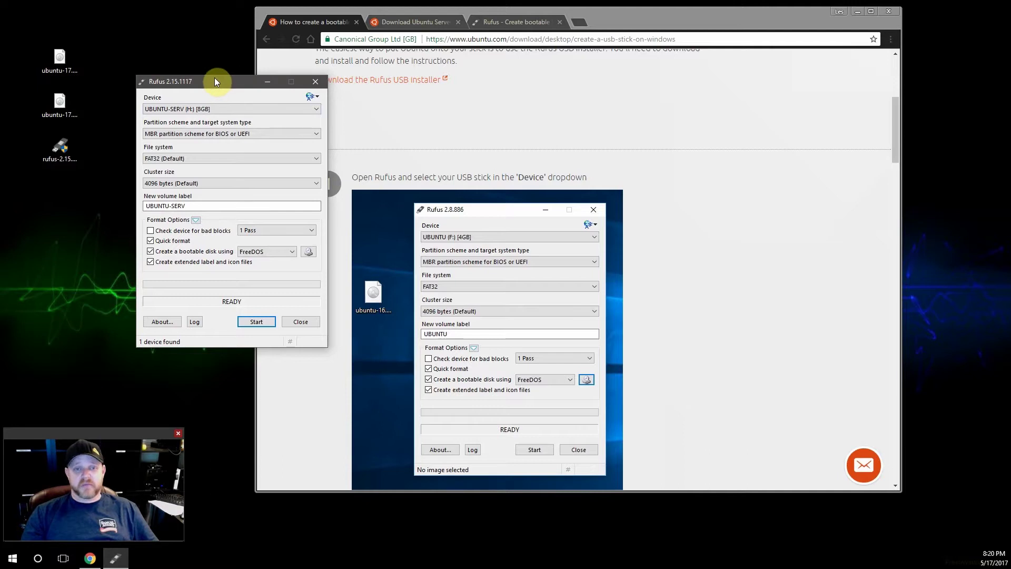
left_click(191, 109)
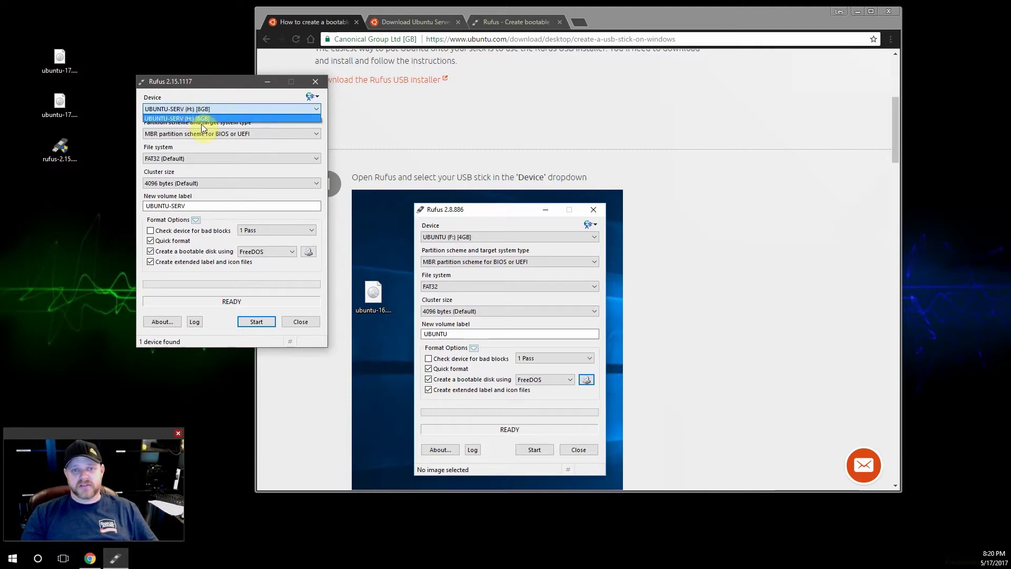
left_click(200, 96)
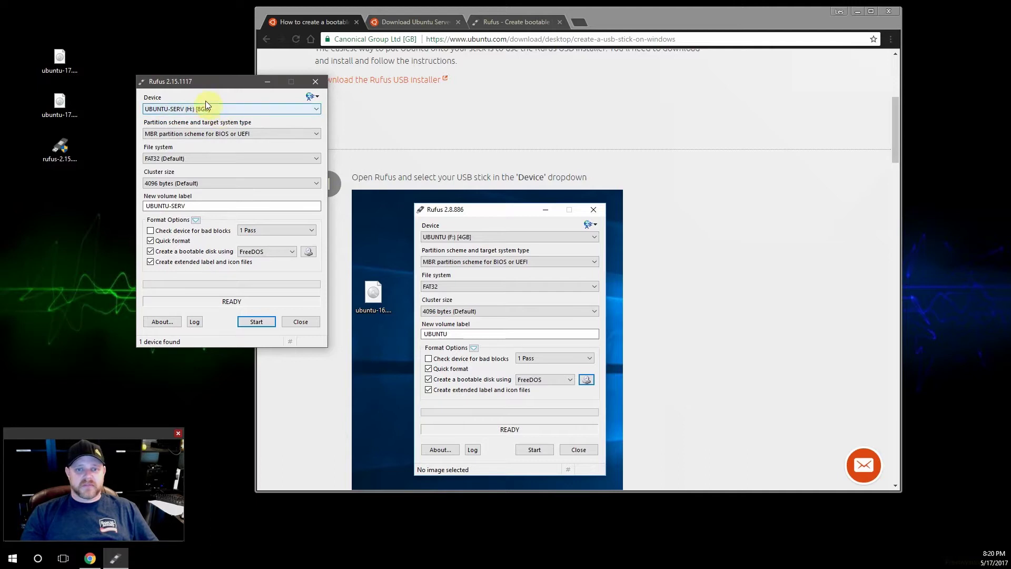
left_click(173, 109)
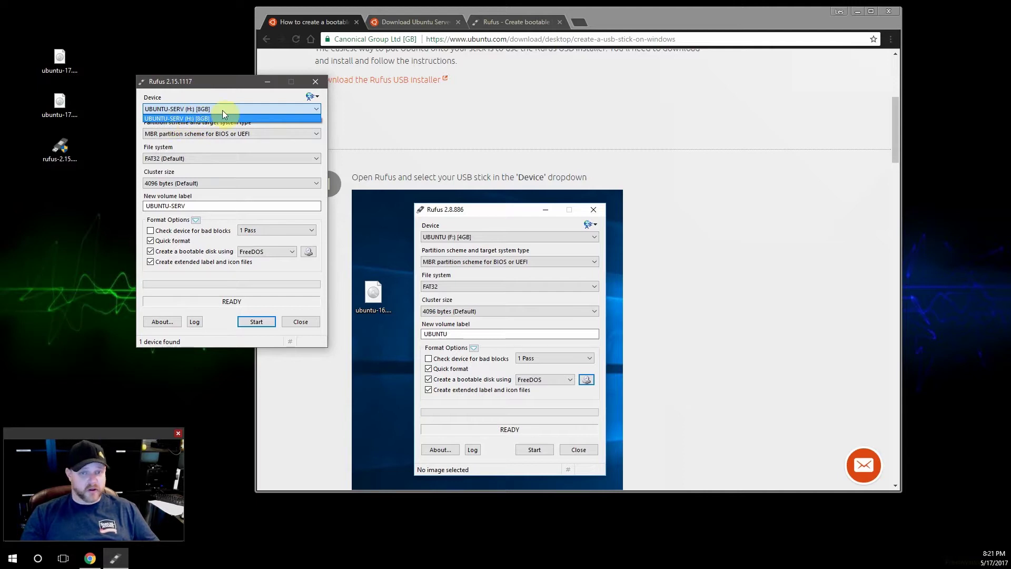
left_click(206, 105)
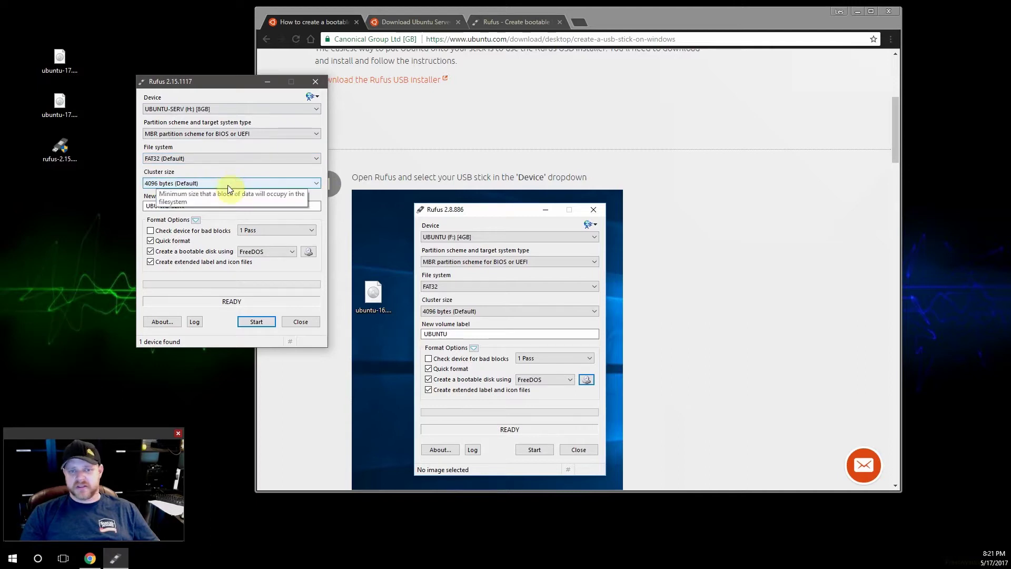
Review the new volume label and the format options for the USB stick.
left_click_drag(140, 204, 228, 199)
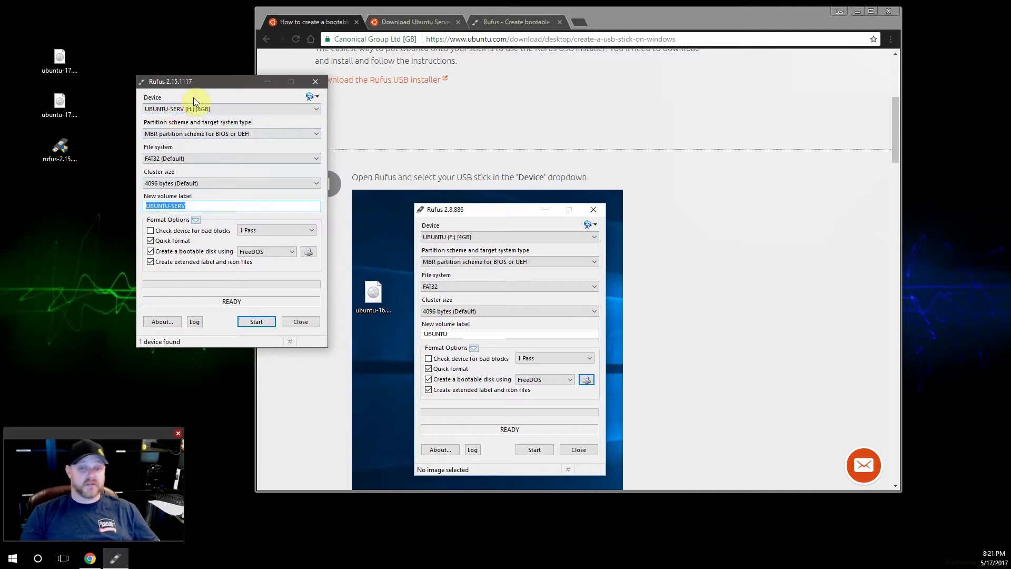
left_click(191, 207)
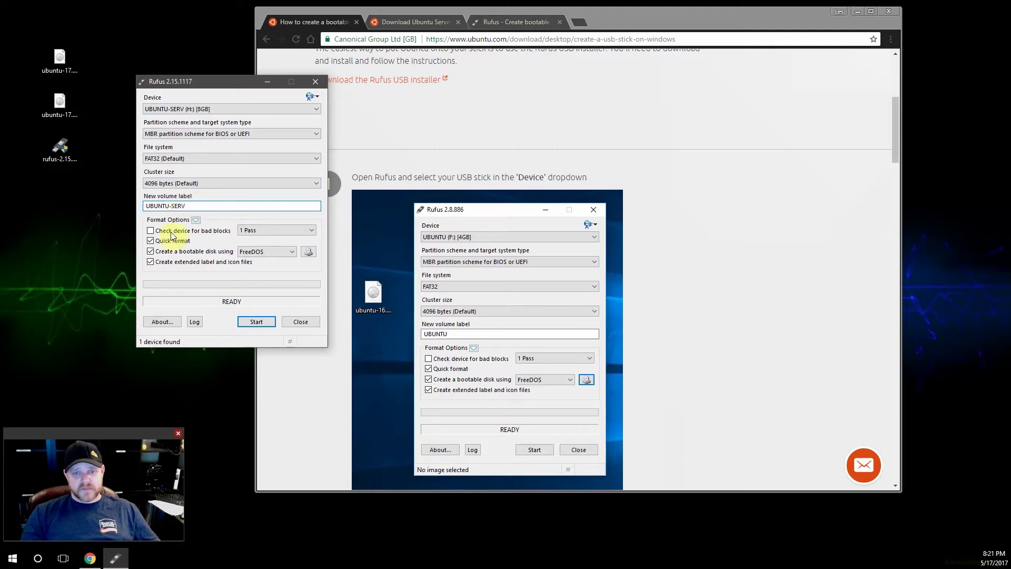
left_click(150, 262)
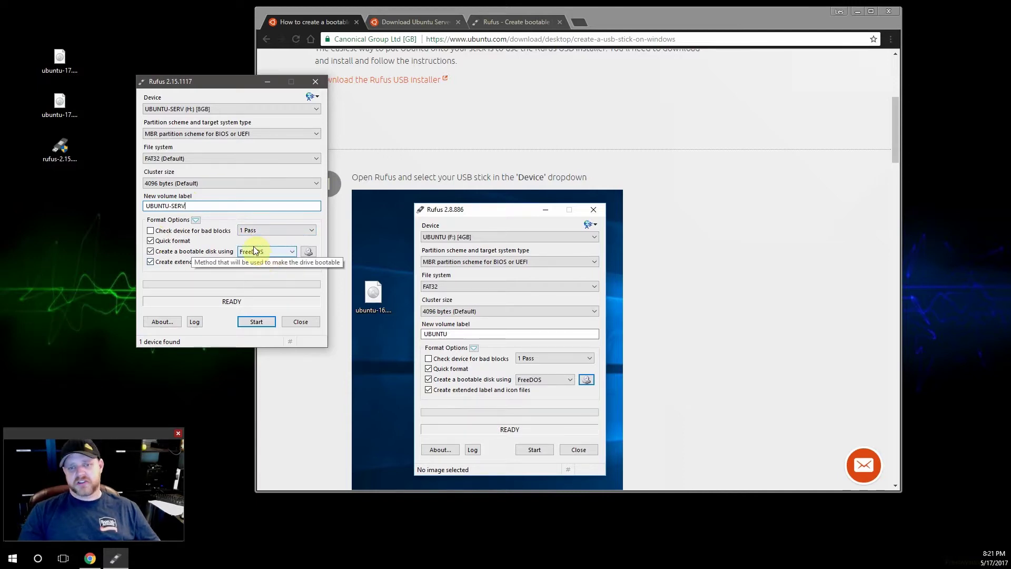
Load ubuntu-17.04-server-amd64.iso from the desktop as the bootable disk image and check that file's details on the desktop.
left_click(307, 253)
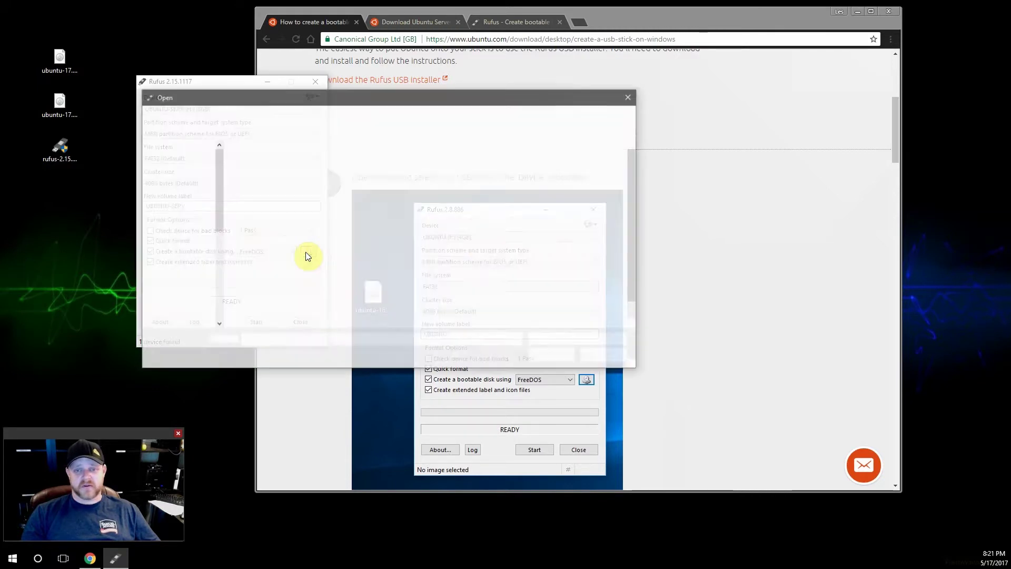
scroll(422, 216, "down", 1)
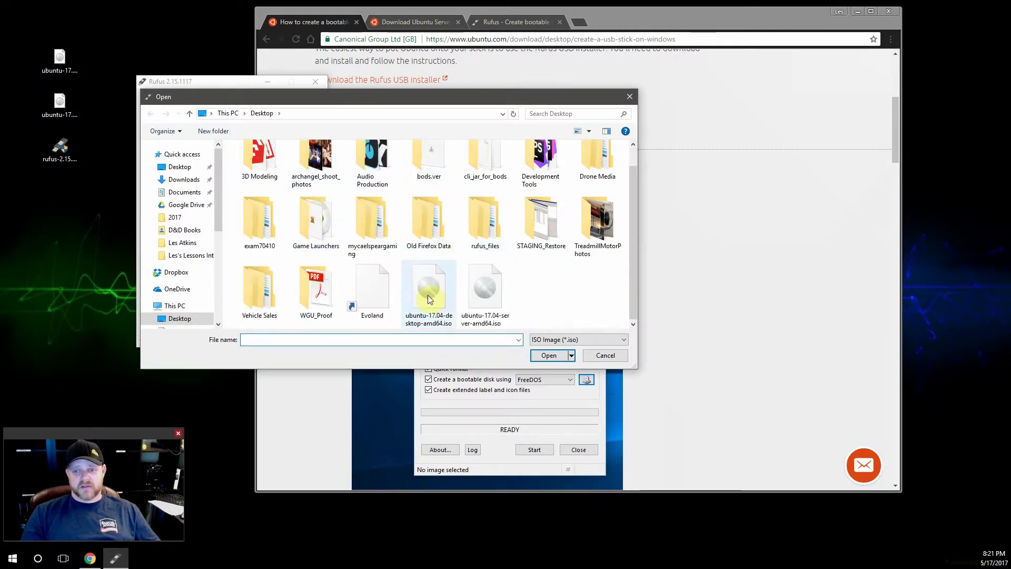
double_click(486, 289)
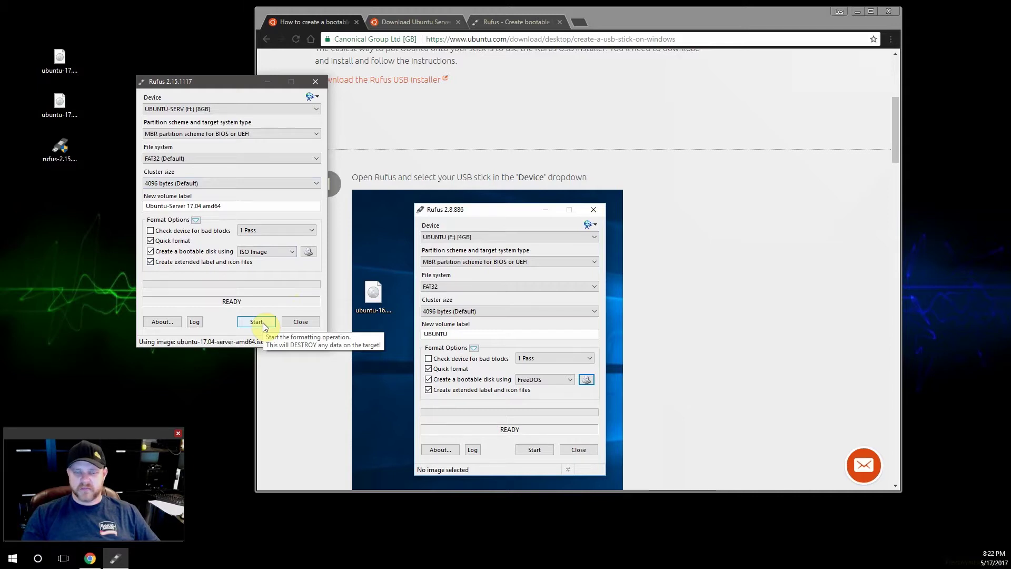
left_click(59, 54)
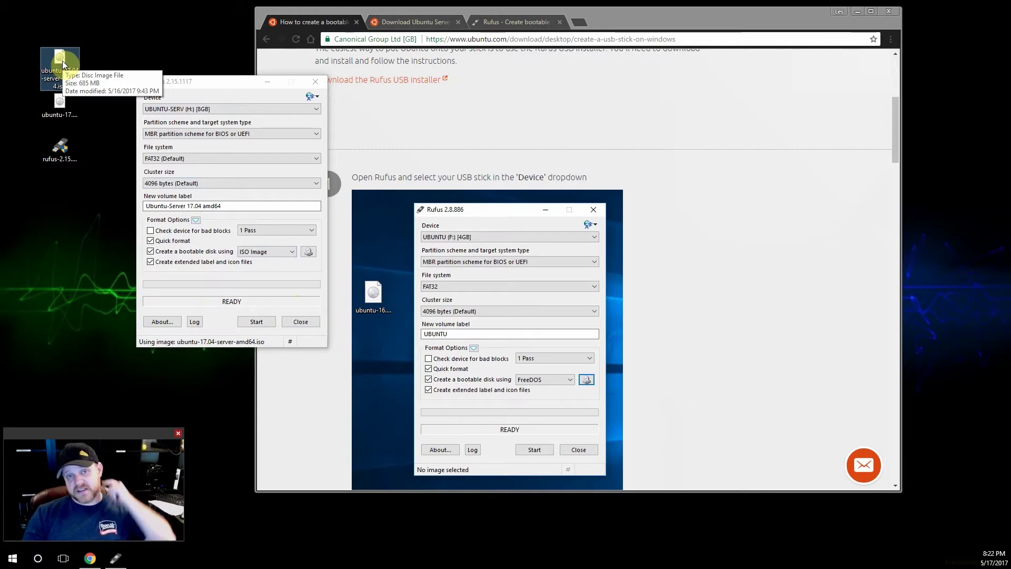
left_click(209, 85)
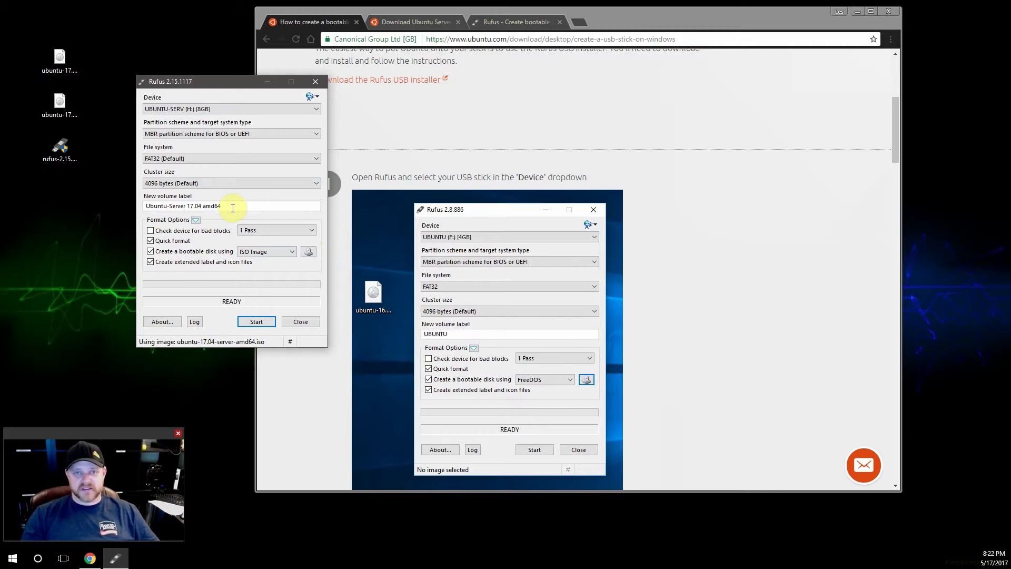
Start writing the USB stick in the recommended ISO Image mode and confirm destroying all data on UBUNTU-SERV (H:).
left_click(256, 322)
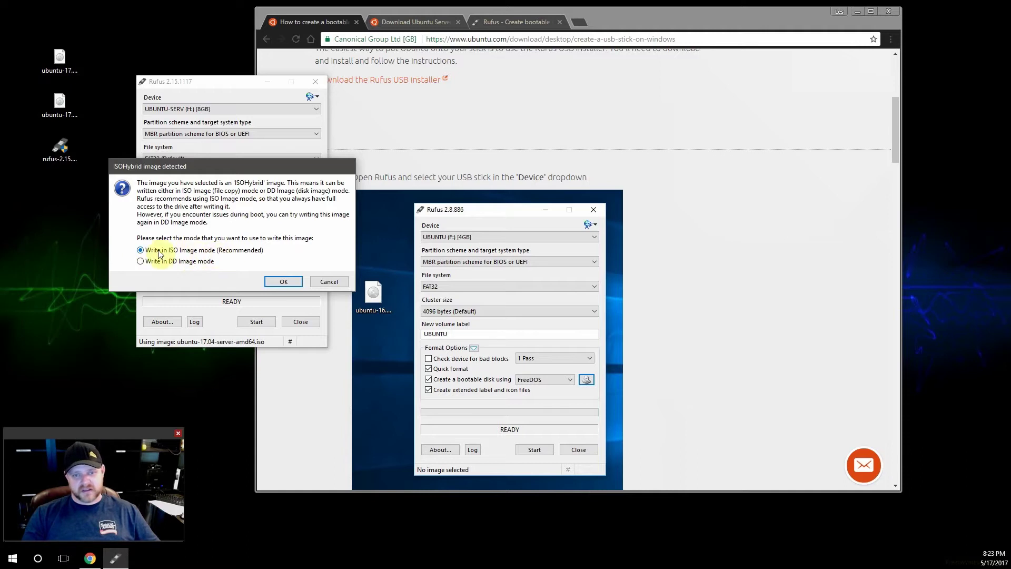
left_click(283, 281)
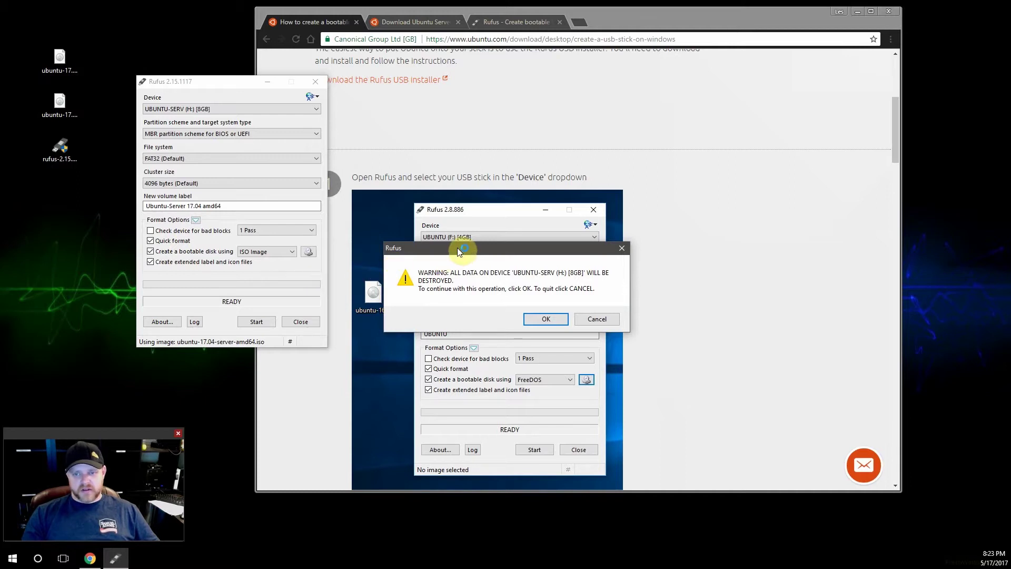
left_click_drag(456, 247, 241, 171)
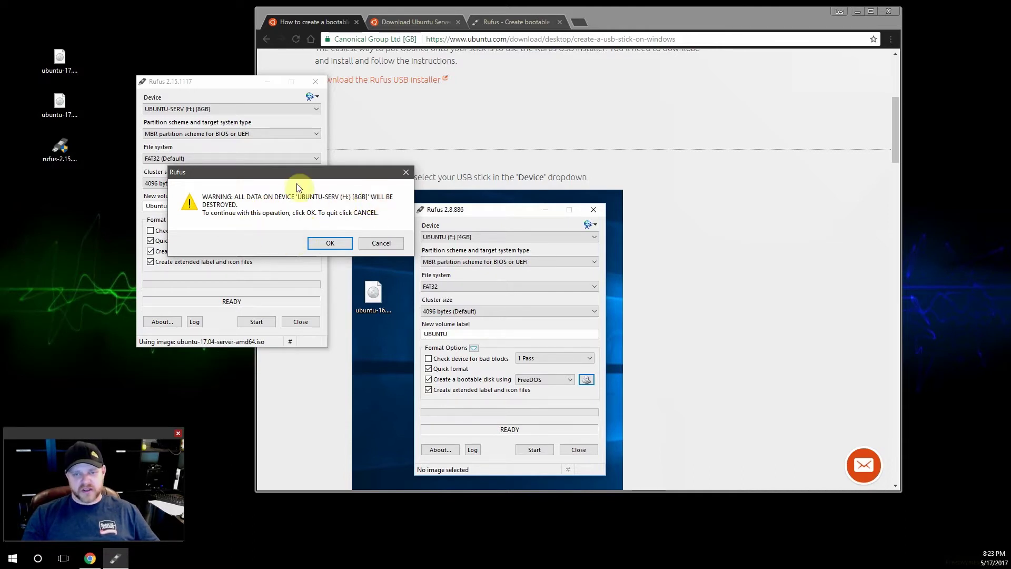
left_click_drag(283, 173, 323, 210)
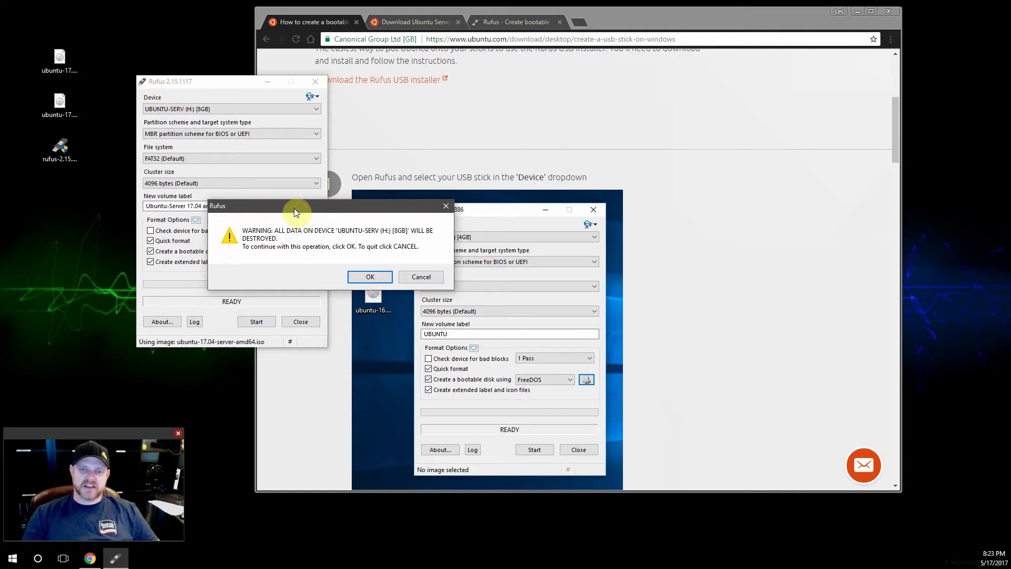
left_click_drag(294, 208, 284, 222)
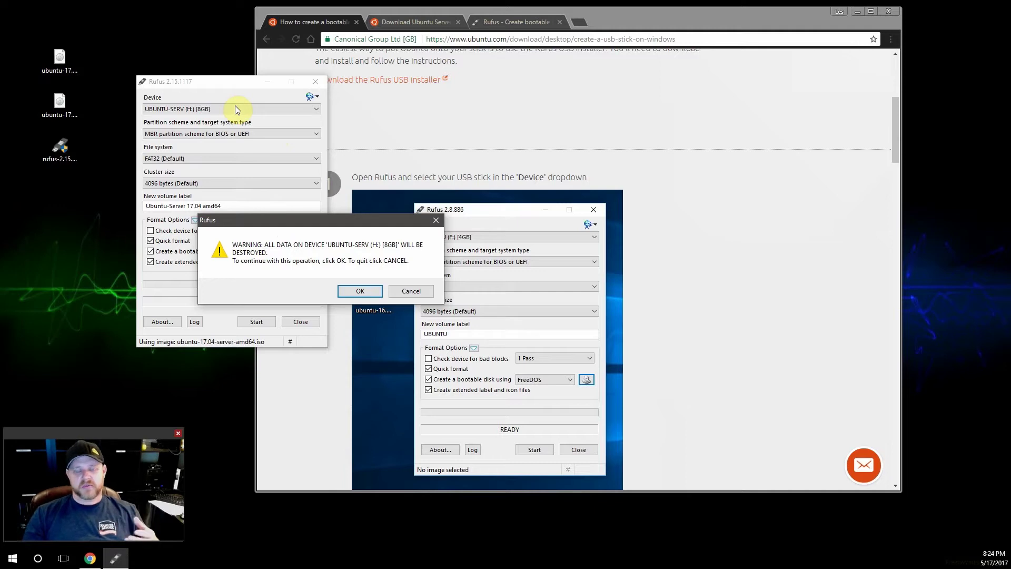
left_click_drag(274, 223, 334, 274)
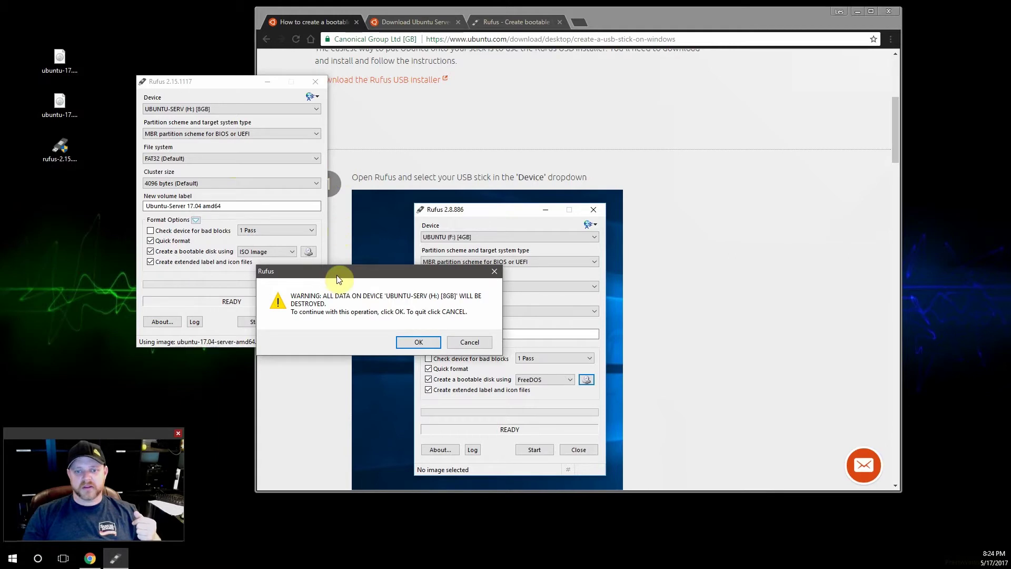
left_click_drag(339, 279, 301, 253)
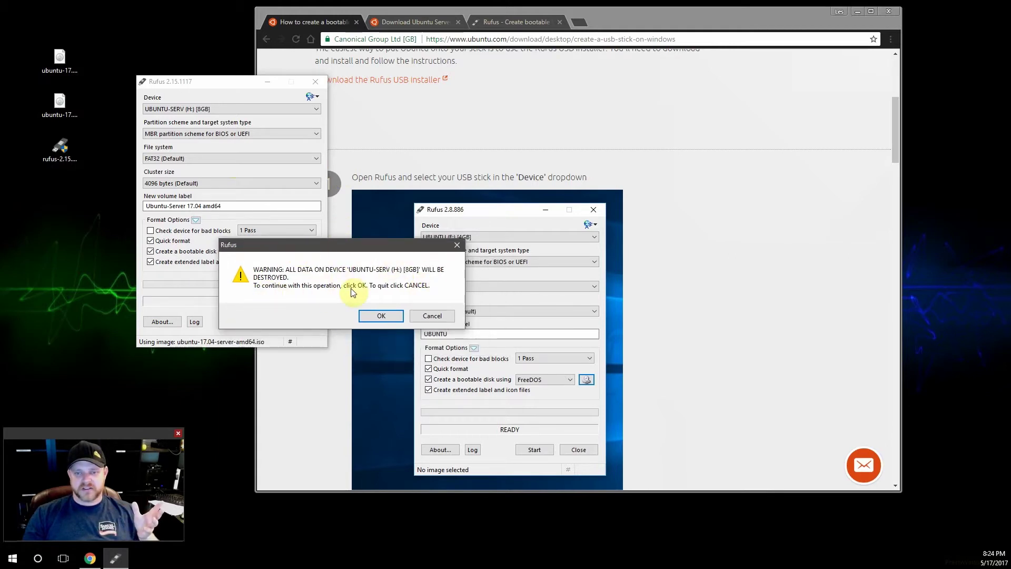
left_click(381, 316)
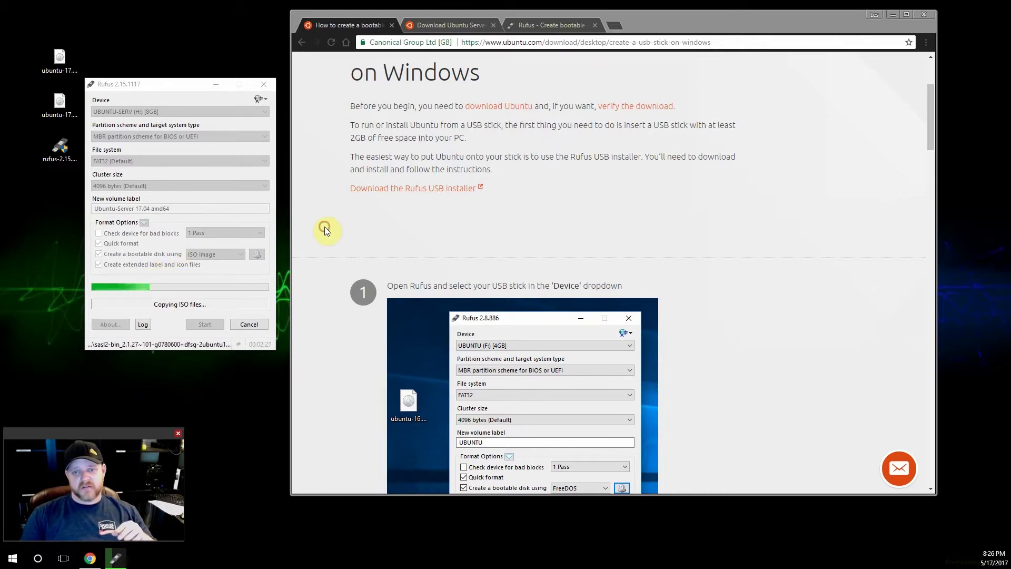
Review steps 1 and 2 of the online guide, covering device selection and opening the Ubuntu ISO.
scroll(324, 227, "down", 3)
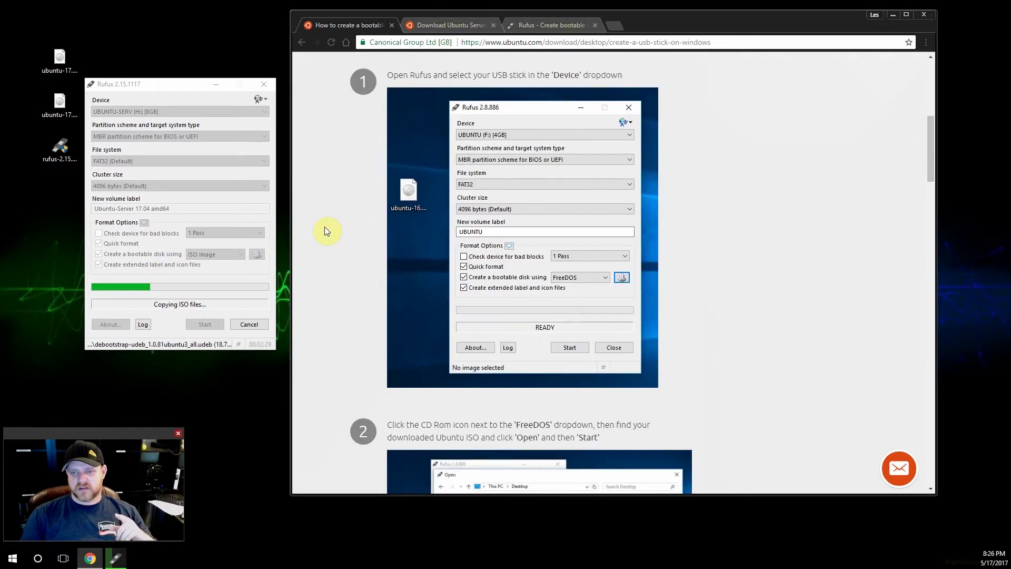
scroll(324, 227, "up", 6)
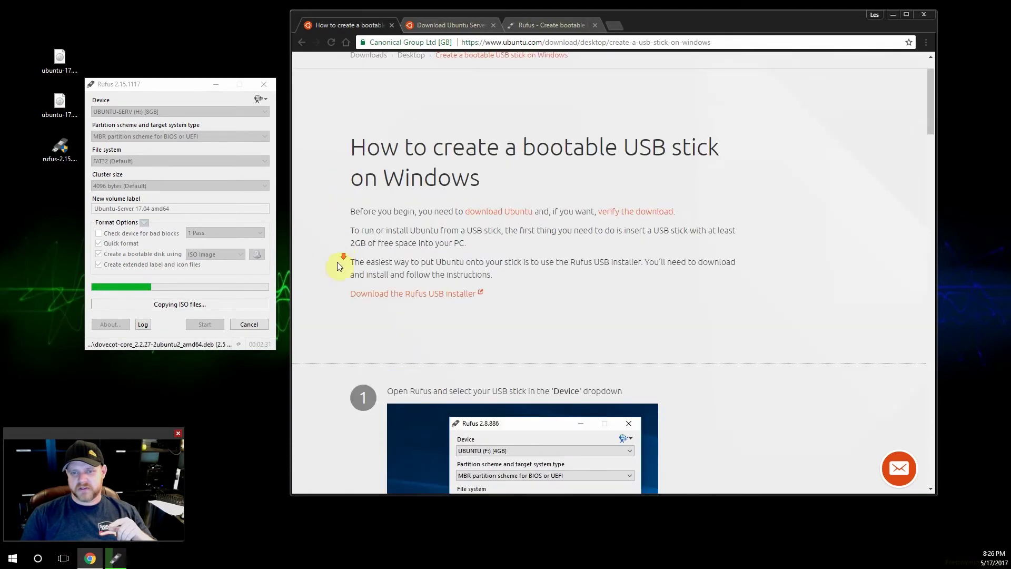
scroll(337, 261, "down", 6)
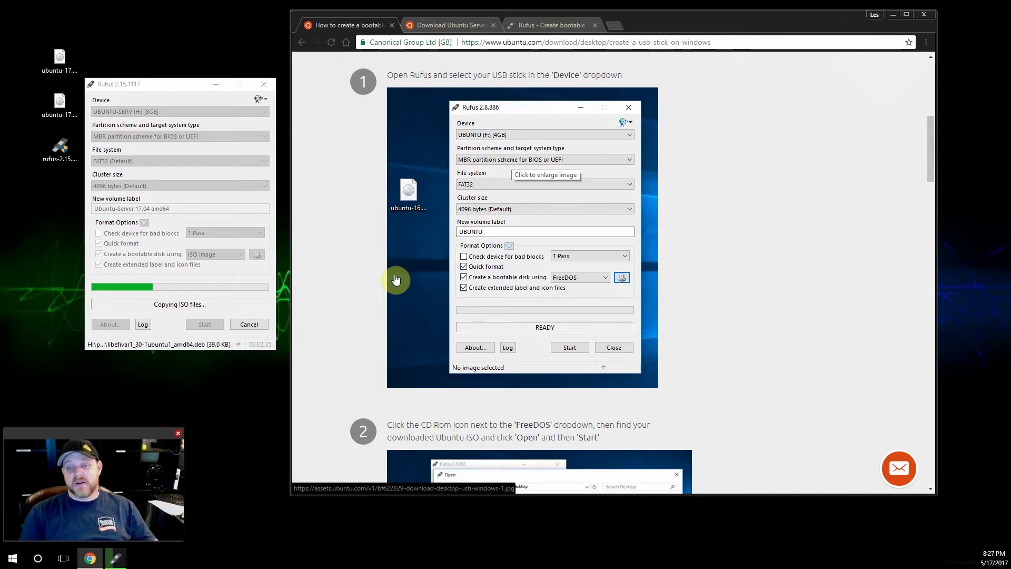
scroll(364, 299, "down", 2)
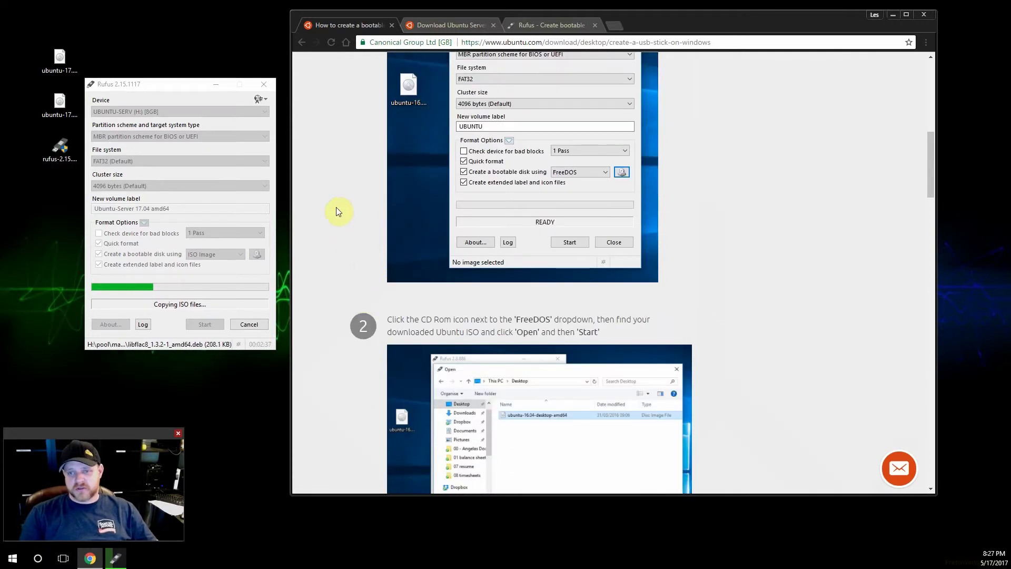
scroll(337, 211, "down", 3)
scroll(349, 111, "down", 4)
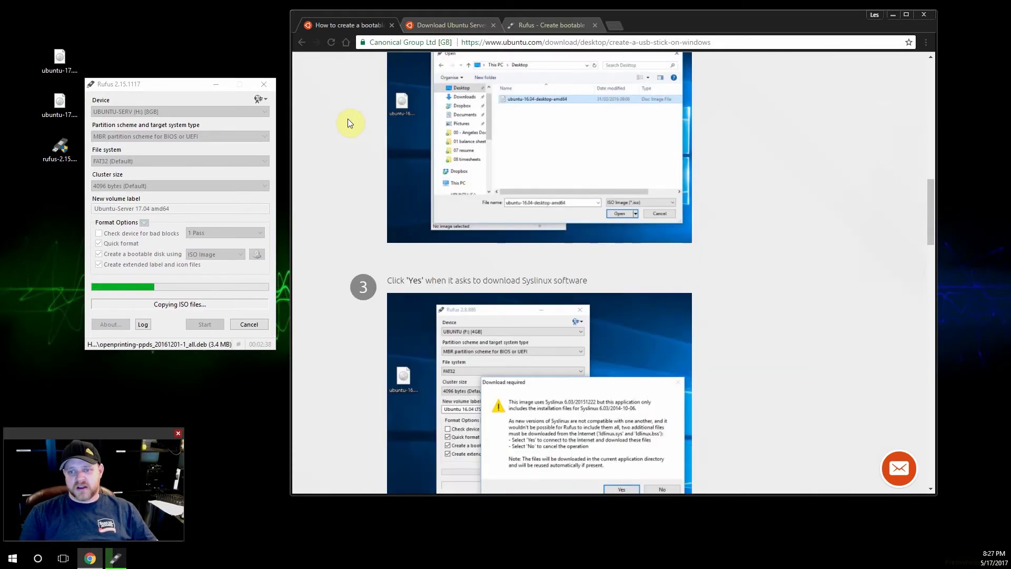
scroll(346, 134, "up", 2)
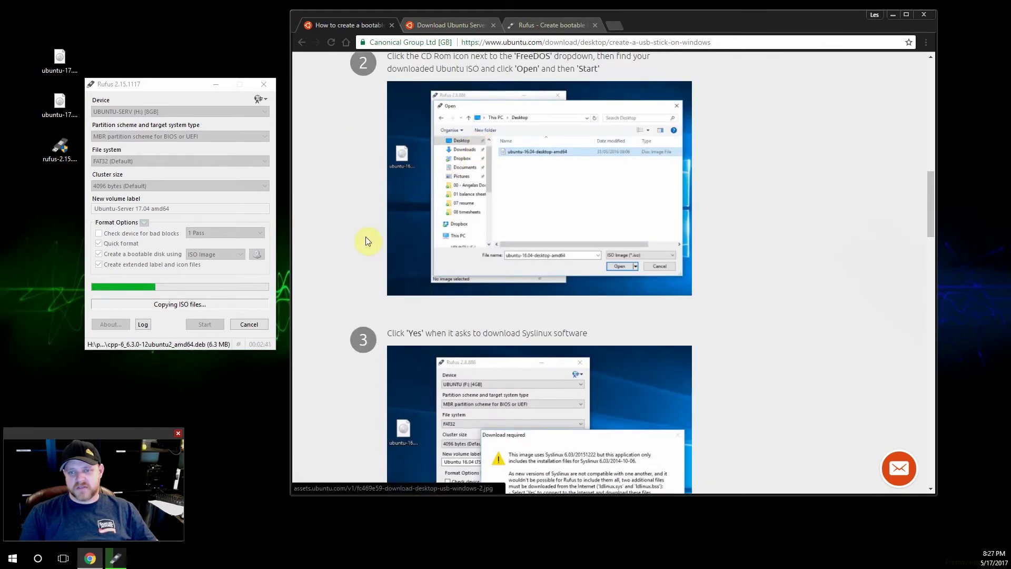
Examine steps 3 to 5 of the guide on the Syslinux download, ISO Image mode and confirming the USB stick.
scroll(366, 236, "down", 4)
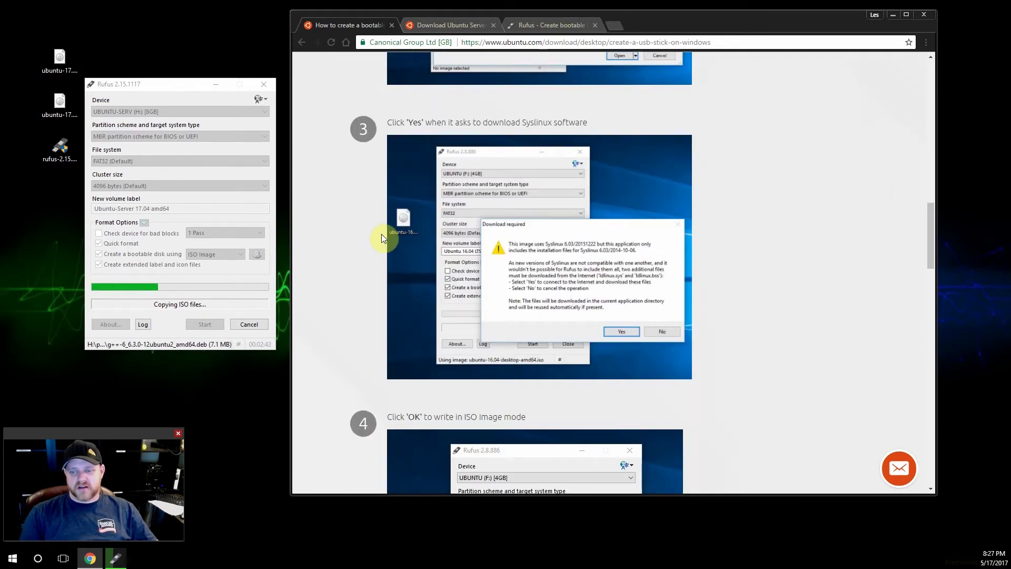
scroll(381, 235, "down", 3)
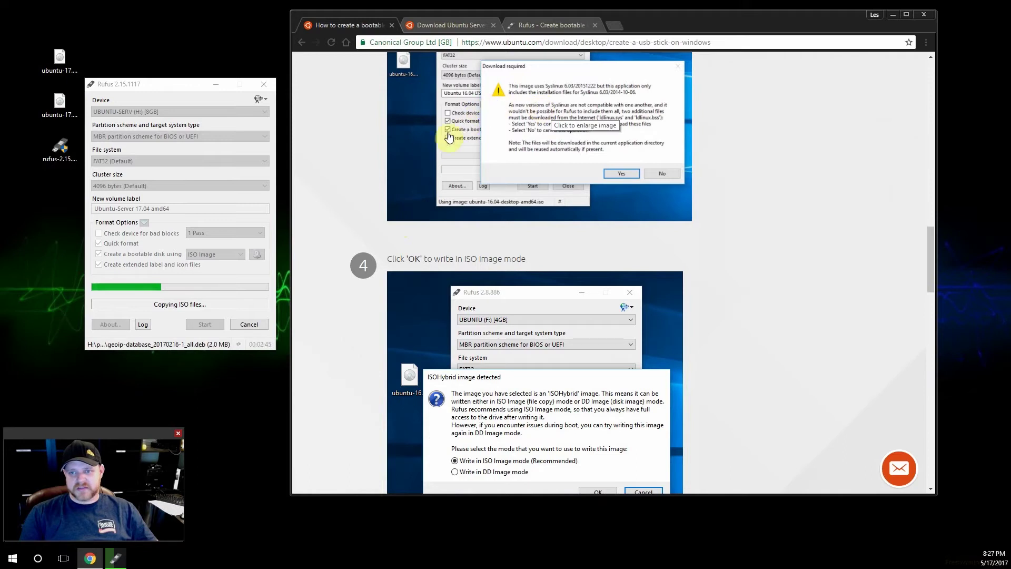
scroll(760, 170, "up", 3)
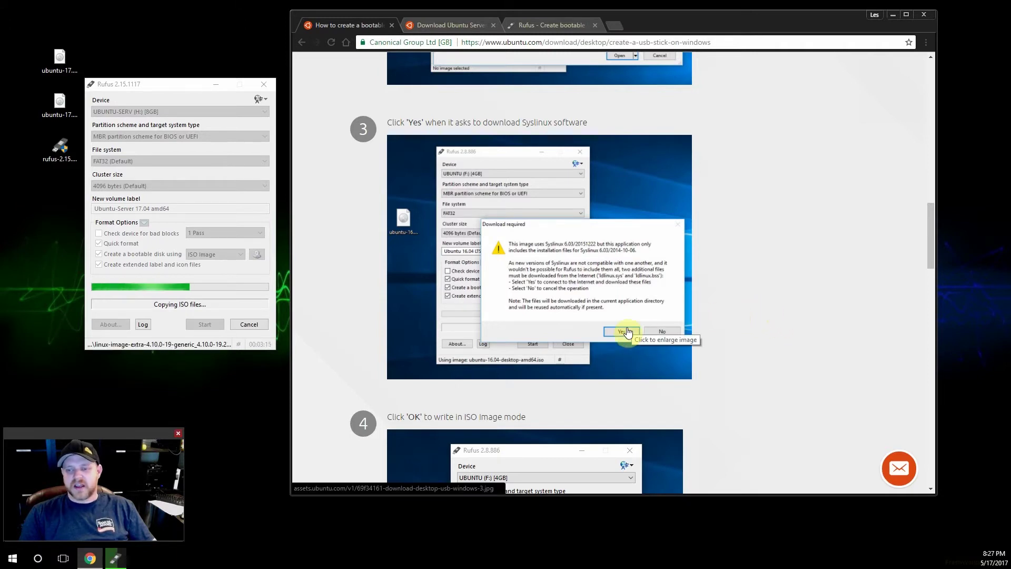
scroll(751, 231, "down", 4)
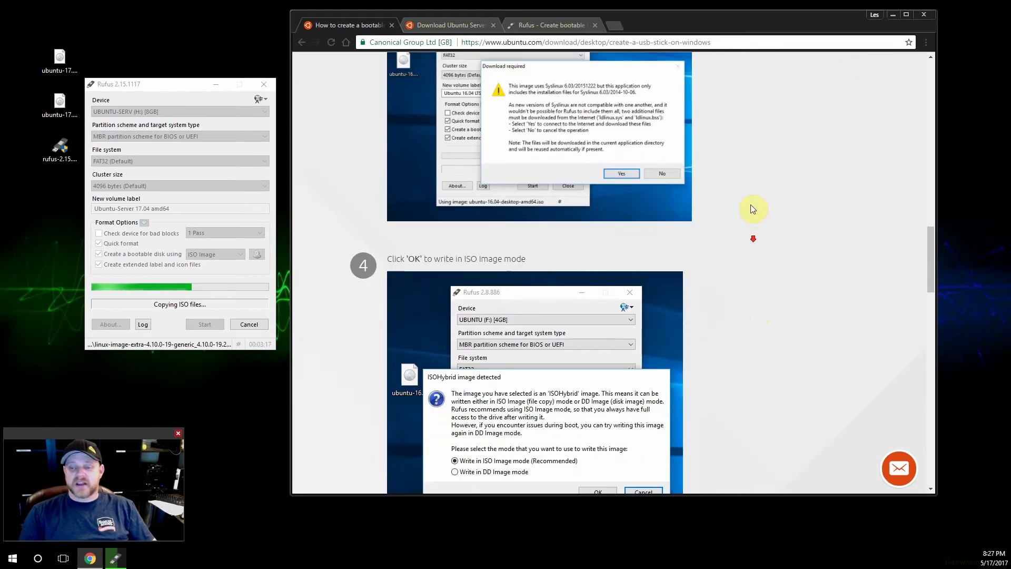
scroll(750, 230, "down", 2)
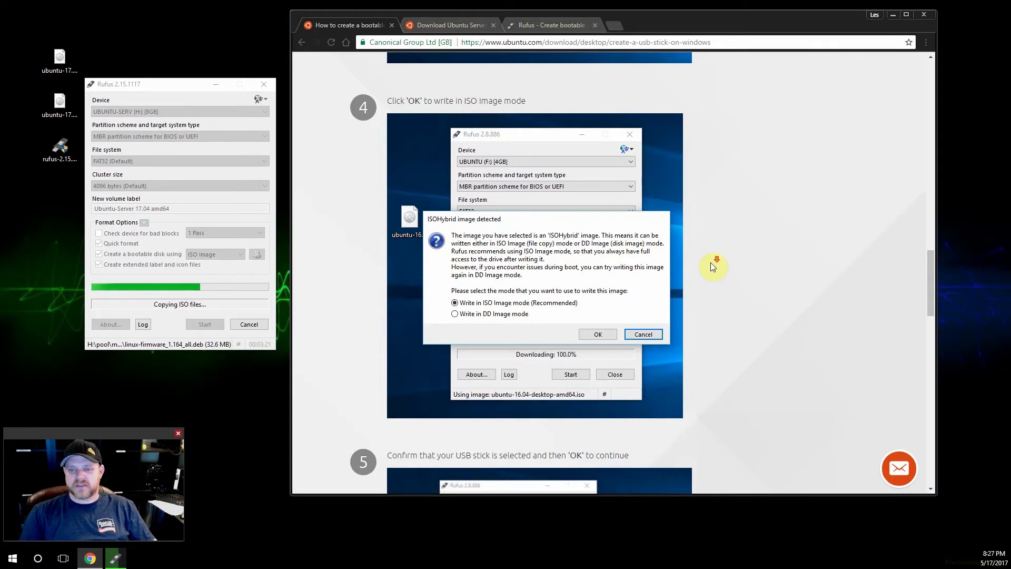
scroll(711, 262, "down", 3)
scroll(711, 261, "down", 2)
scroll(687, 160, "up", 3)
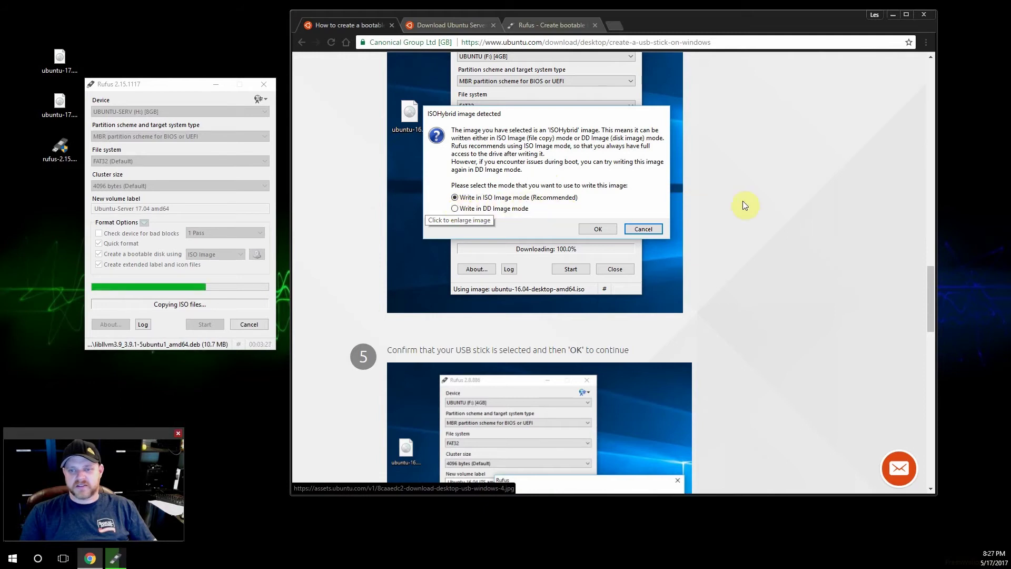
Review steps 5 and 6 of the guide on confirming the USB stick and restarting the computer to use or install Ubuntu.
scroll(767, 233, "down", 3)
scroll(768, 232, "down", 1)
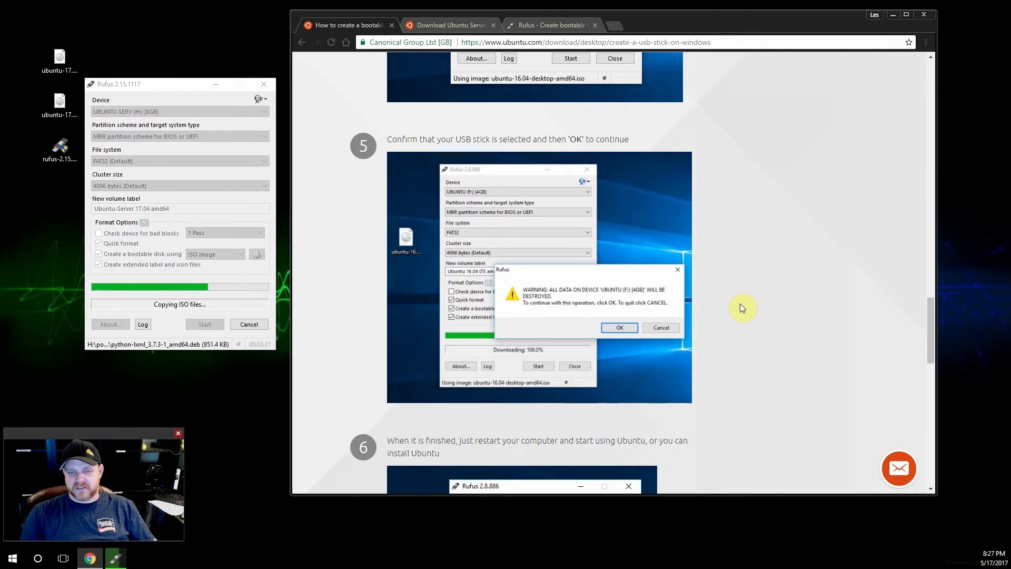
scroll(742, 308, "down", 1)
scroll(741, 303, "down", 5)
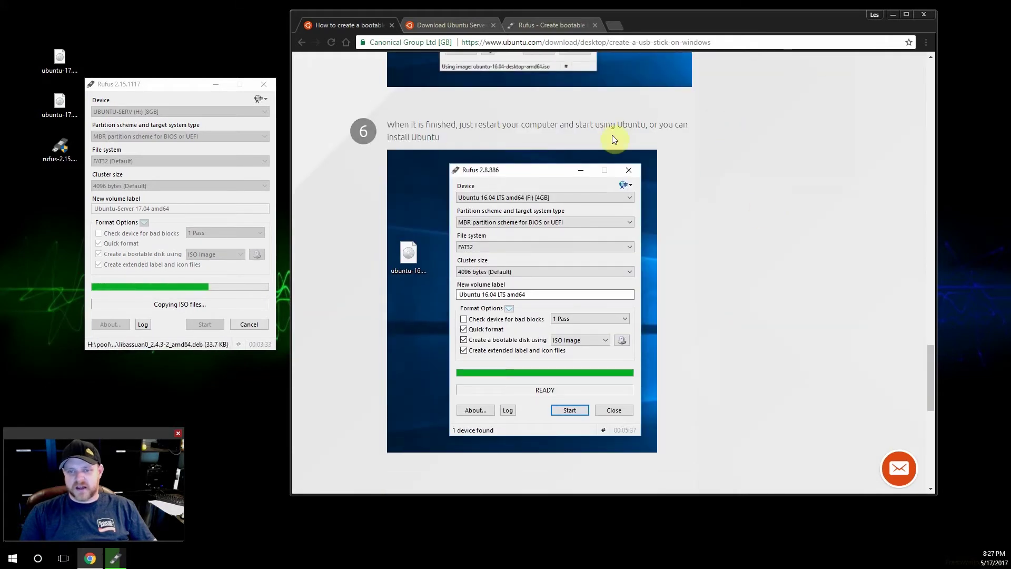
scroll(590, 142, "up", 2)
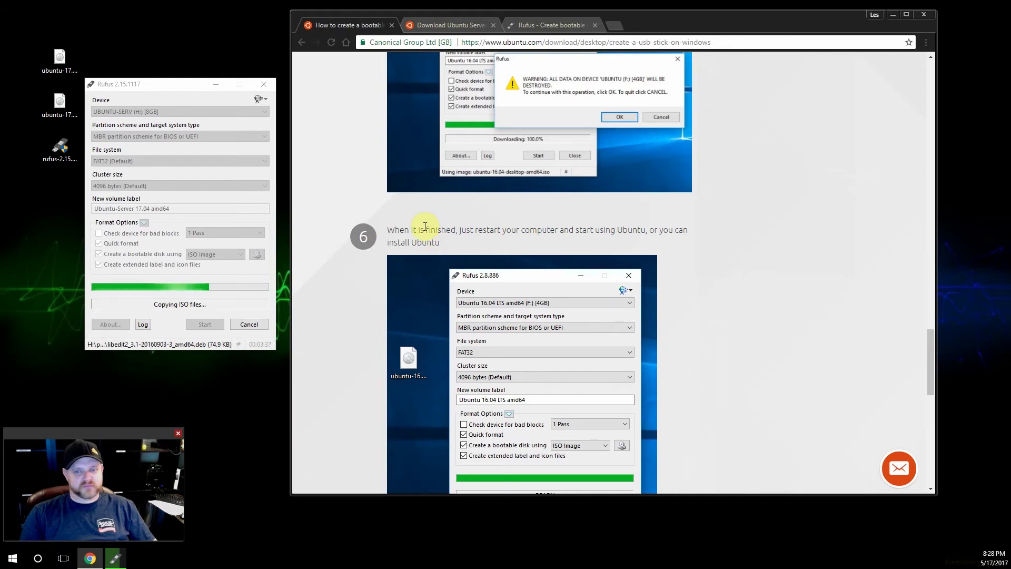
scroll(415, 222, "up", 4)
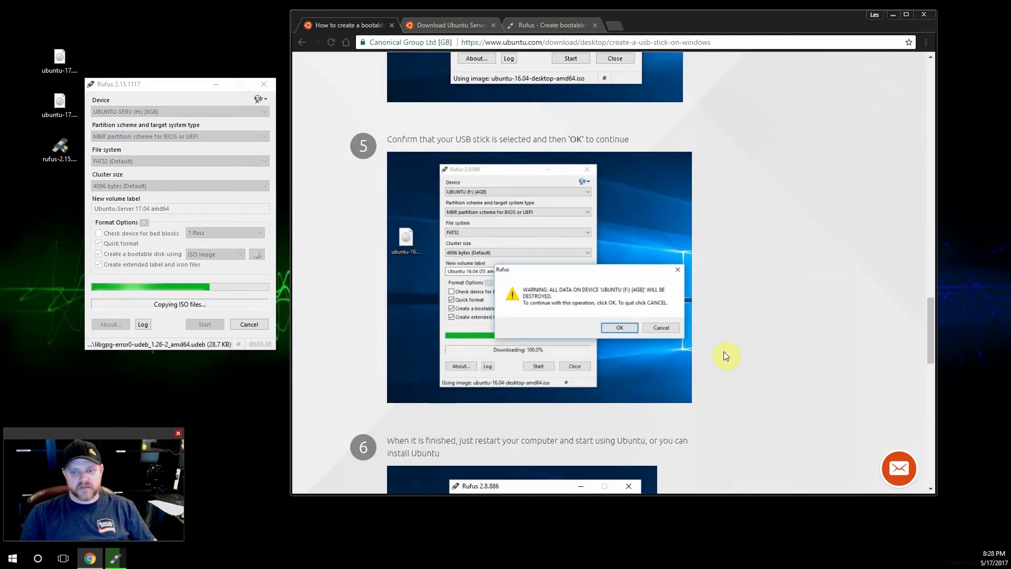
scroll(520, 290, "down", 3)
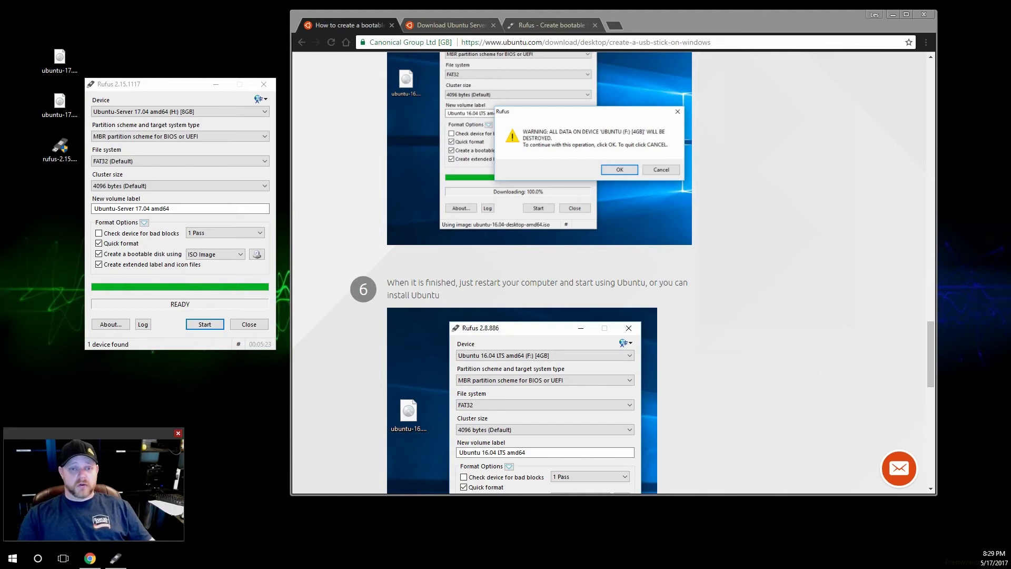
Close Rufus once the write is finished and open File Explorer at This PC, moving its window clear of the desktop icons.
left_click_drag(169, 82, 166, 79)
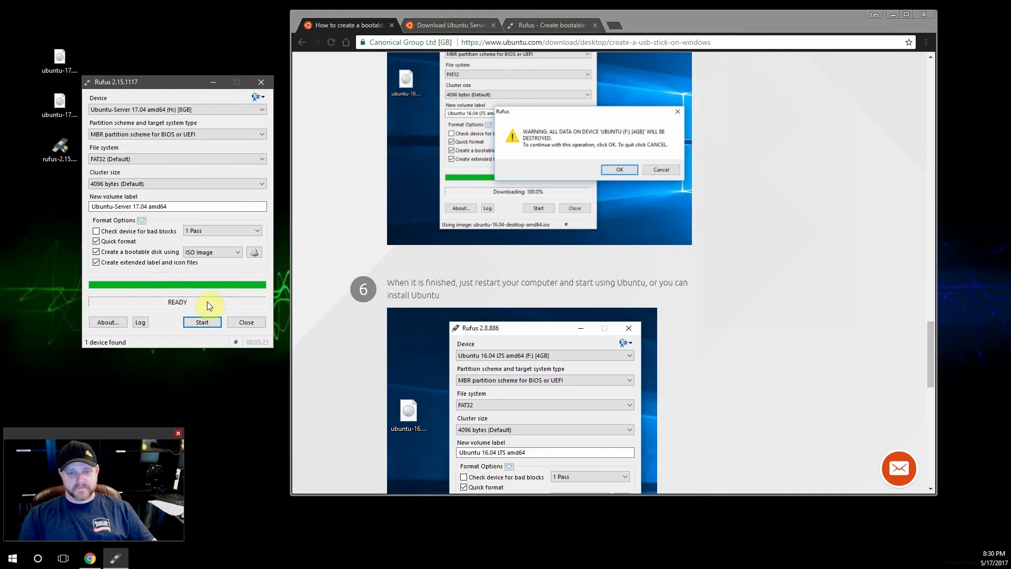
left_click(245, 324)
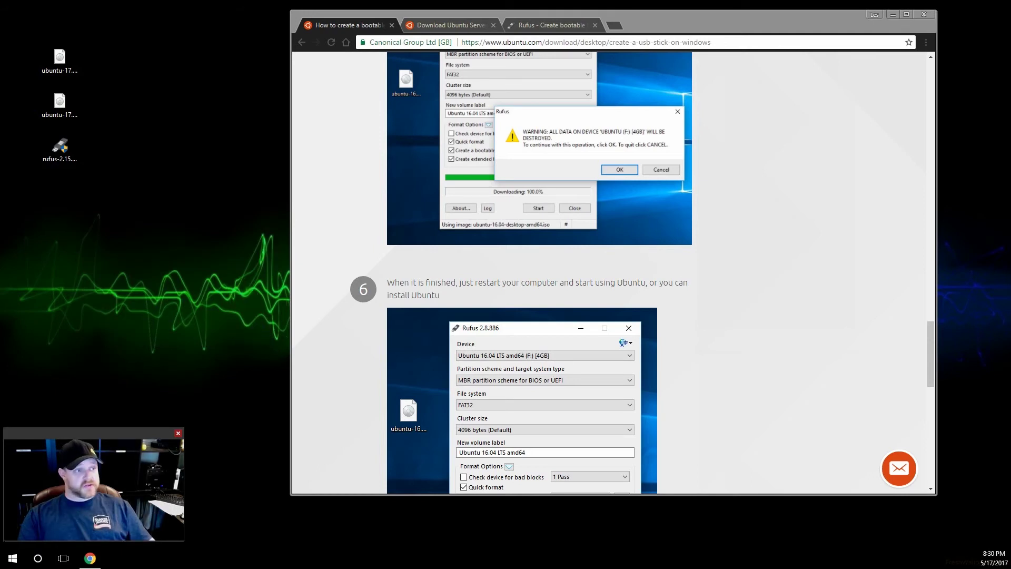
key("super+e")
left_click_drag(188, 46, 339, 22)
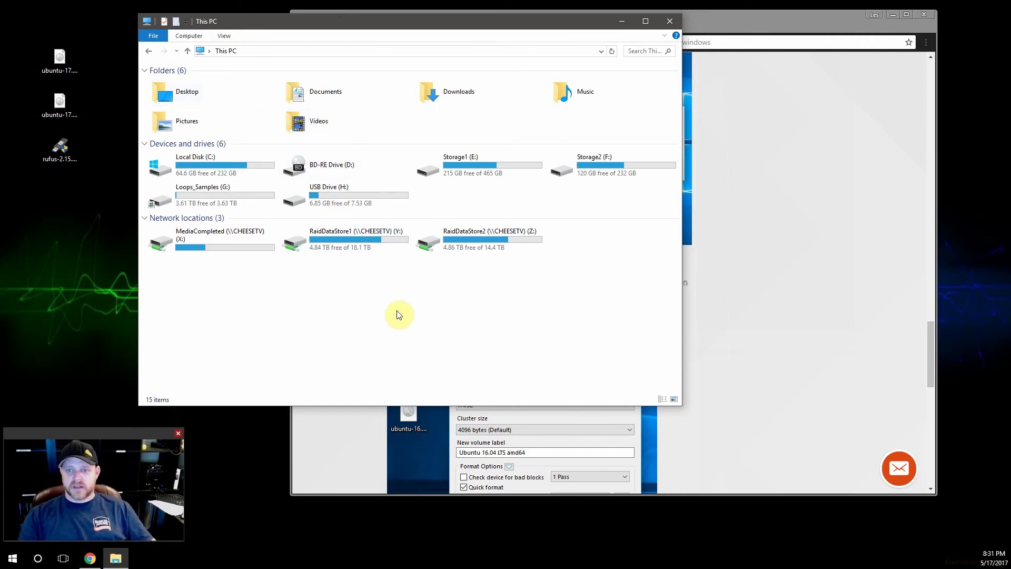
Inspect the files written to USB Drive (H:), return to This PC and close File Explorer.
left_click(339, 194)
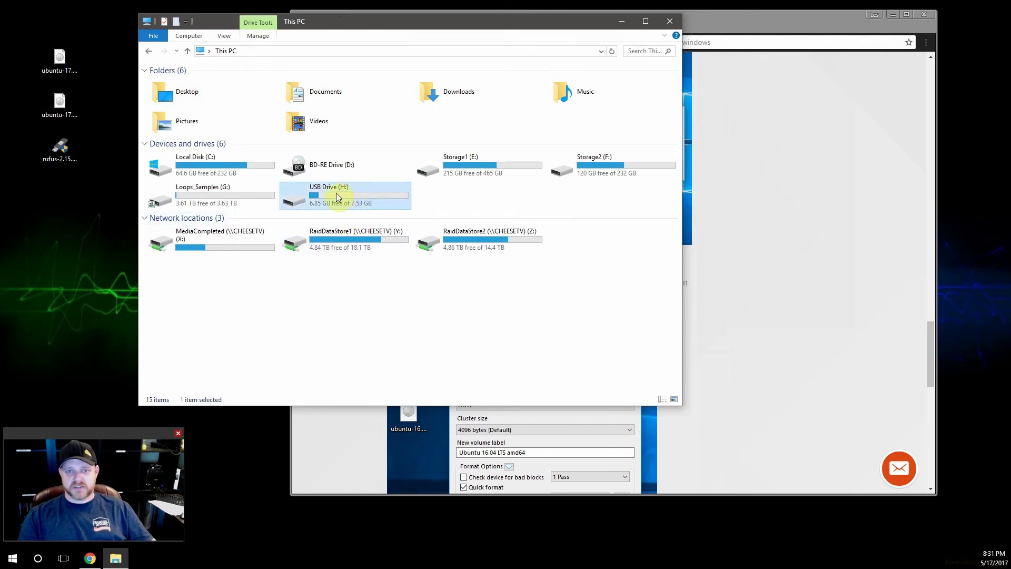
double_click(335, 192)
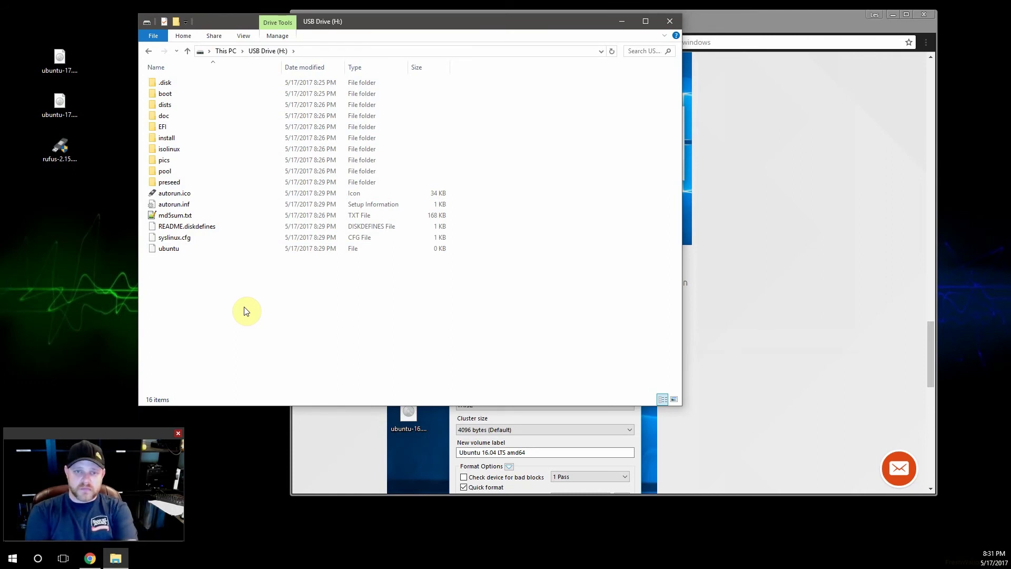
left_click(226, 54)
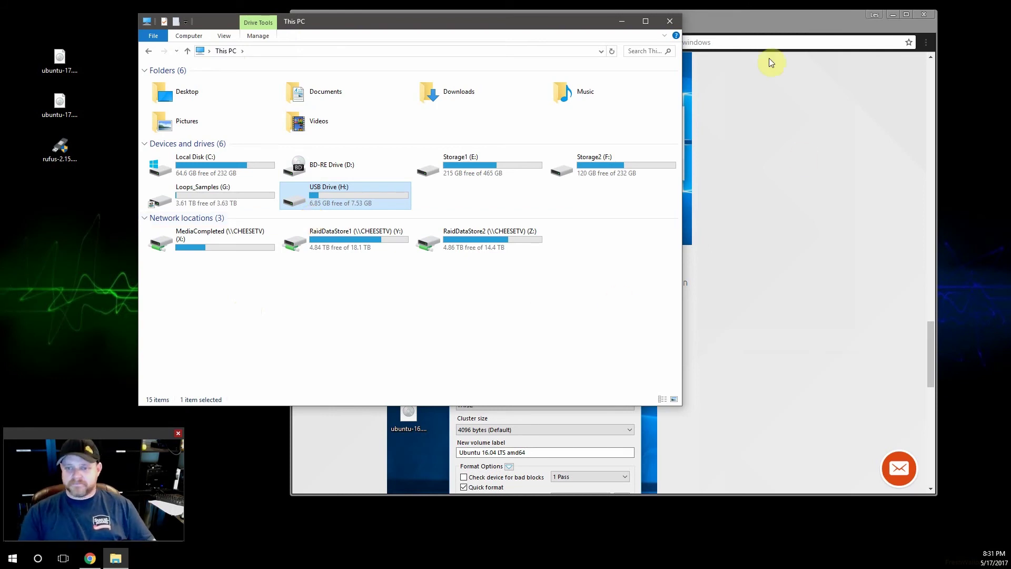
left_click(669, 21)
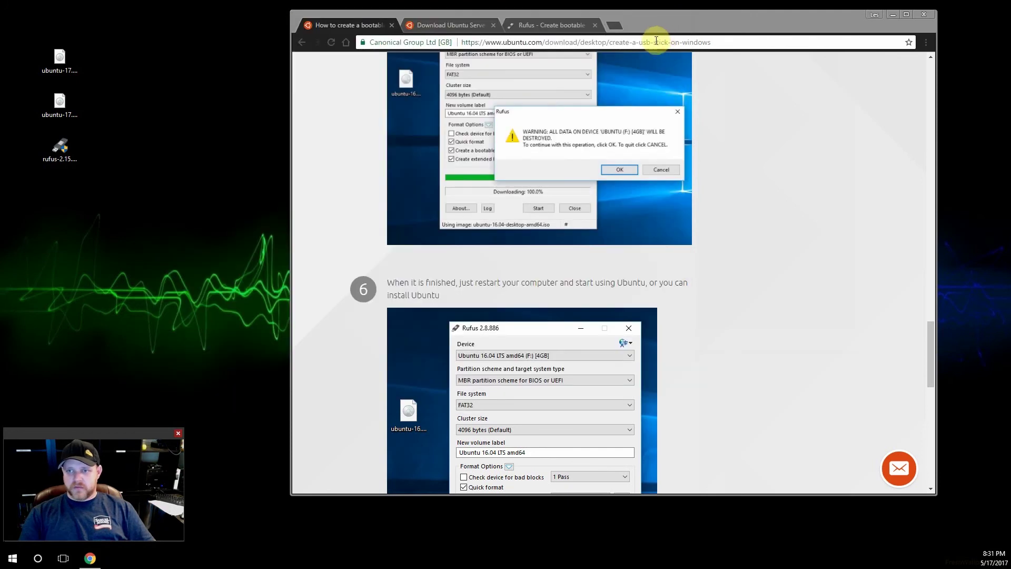
Highlight the guide's web address, return to the beginning of the bootable USB stick guide and move the browser nearer the screen's centre.
left_click(663, 42)
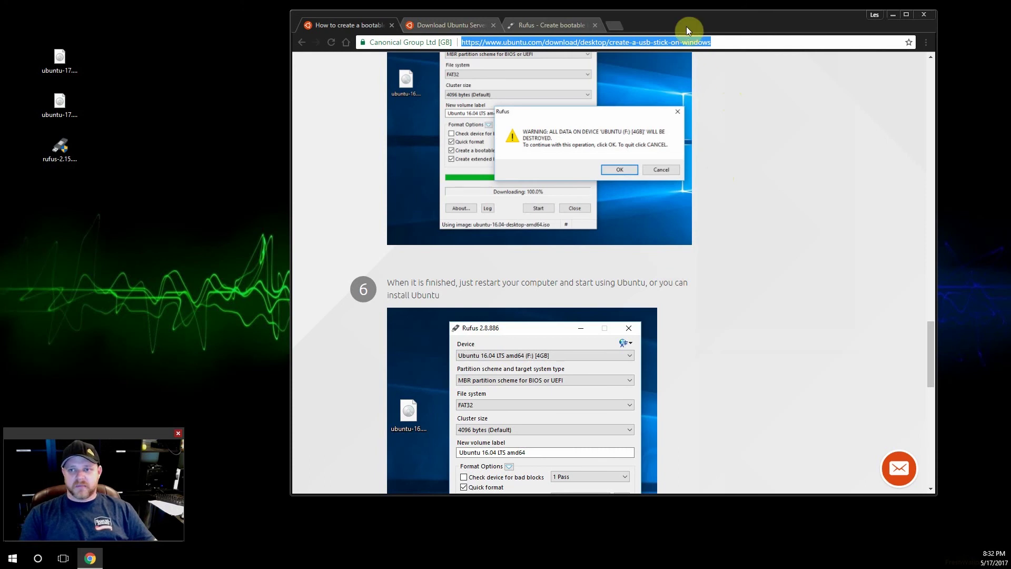
left_click(738, 266)
scroll(738, 266, "up", 5)
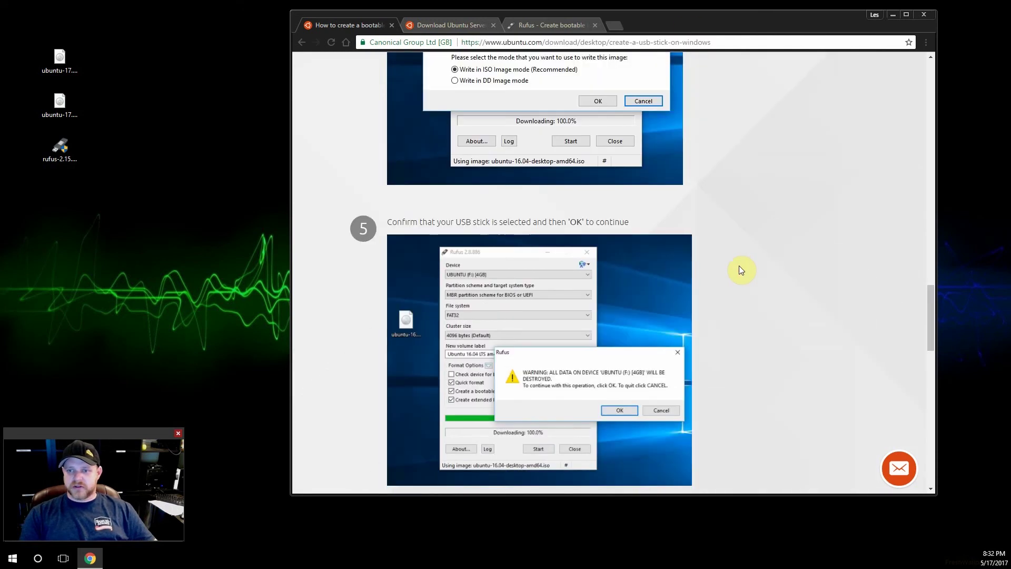
scroll(738, 266, "up", 18)
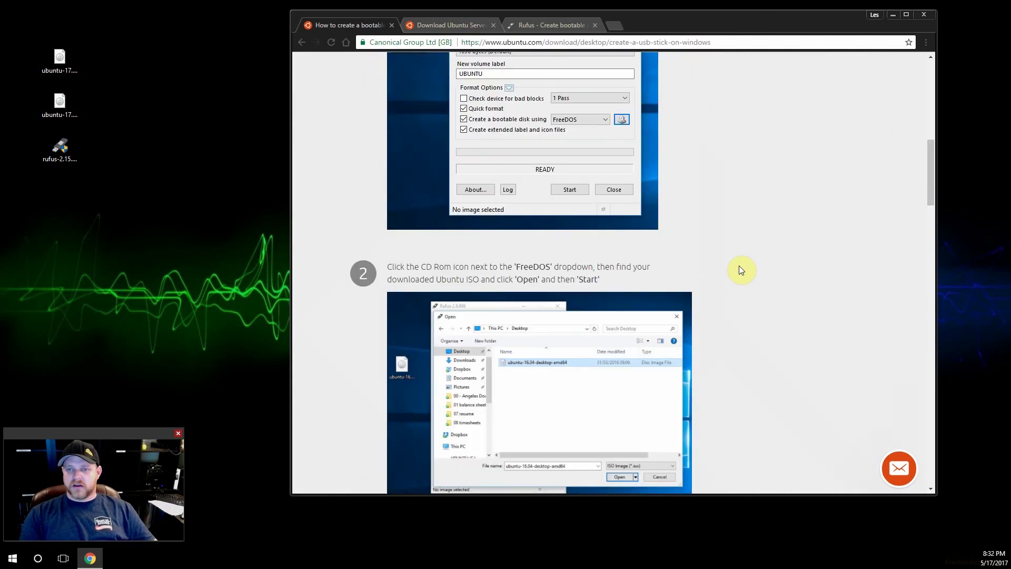
scroll(738, 265, "up", 8)
scroll(478, 184, "up", 1)
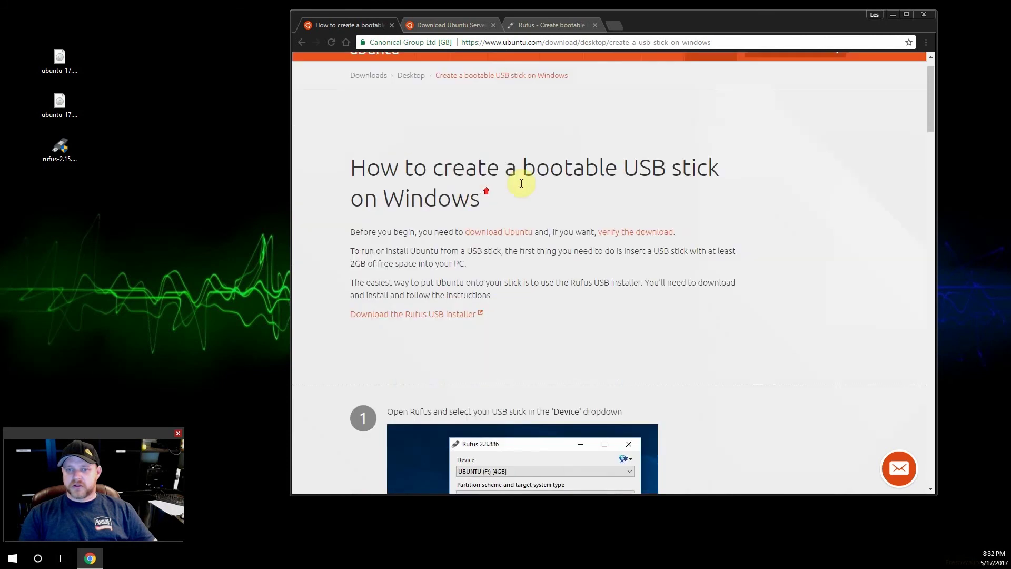
scroll(522, 183, "up", 1)
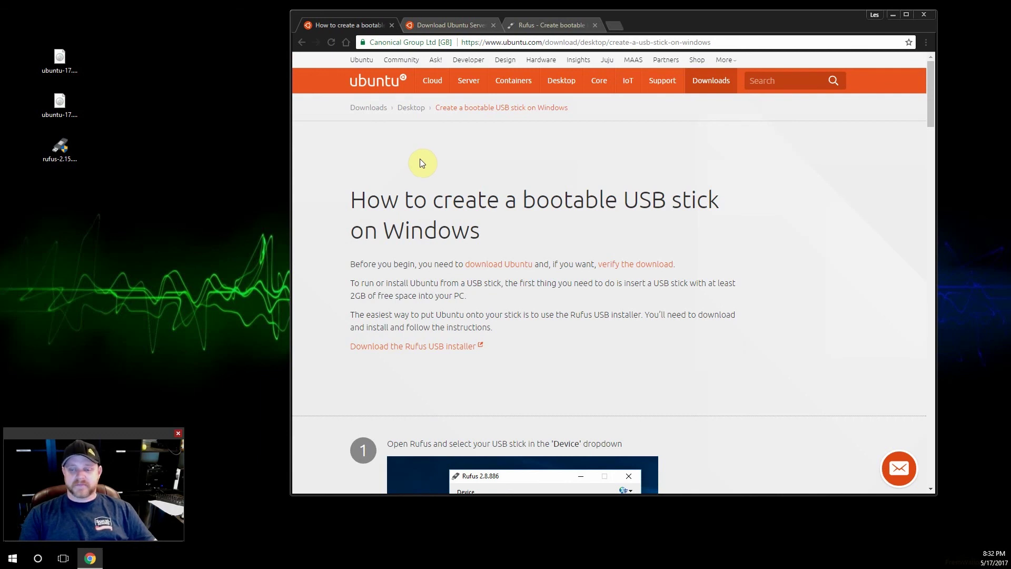
left_click_drag(650, 23, 585, 27)
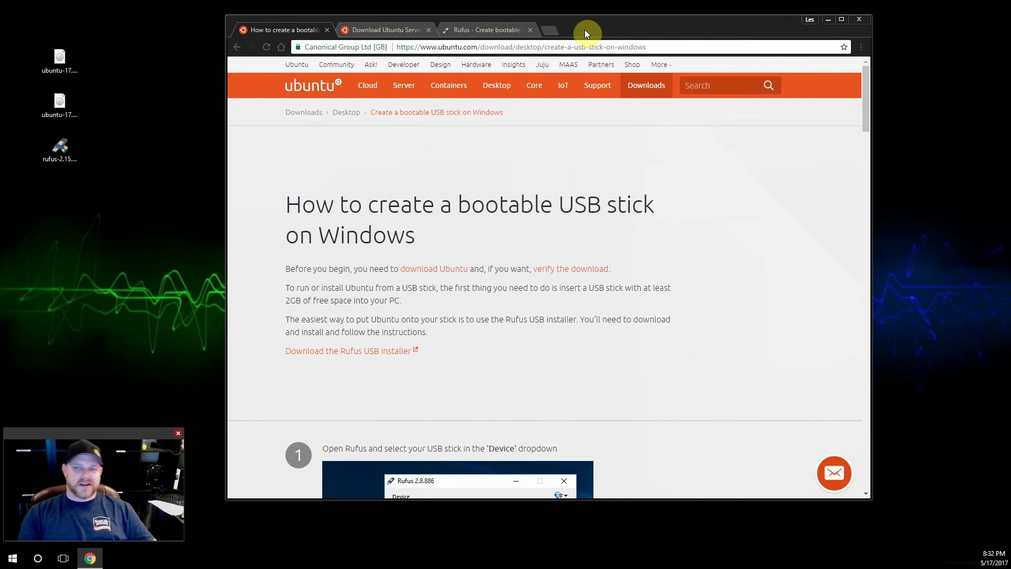